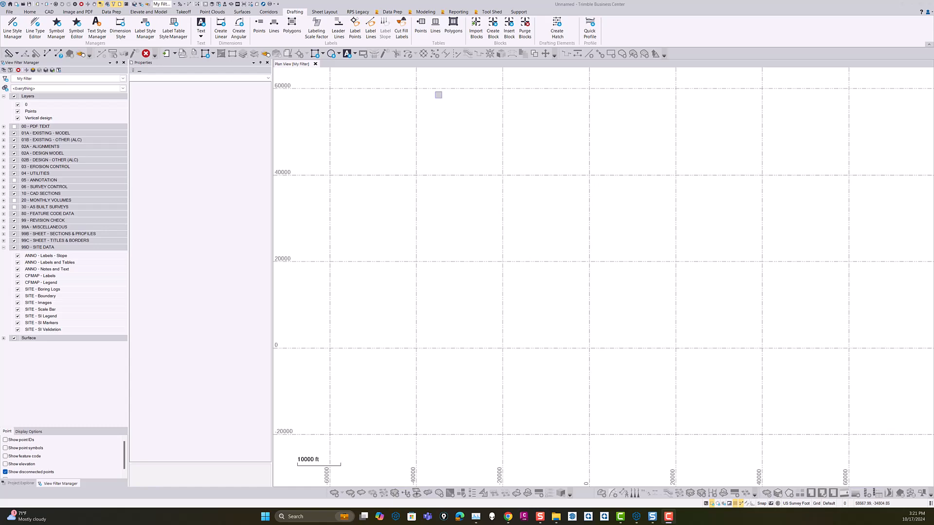
- Start PDF Manager and import the bookmarked PDF "Berwick Estates Plat 1 Construction Drawings - Bookmarked v2 (6.10.24)"
left_click(425, 12)
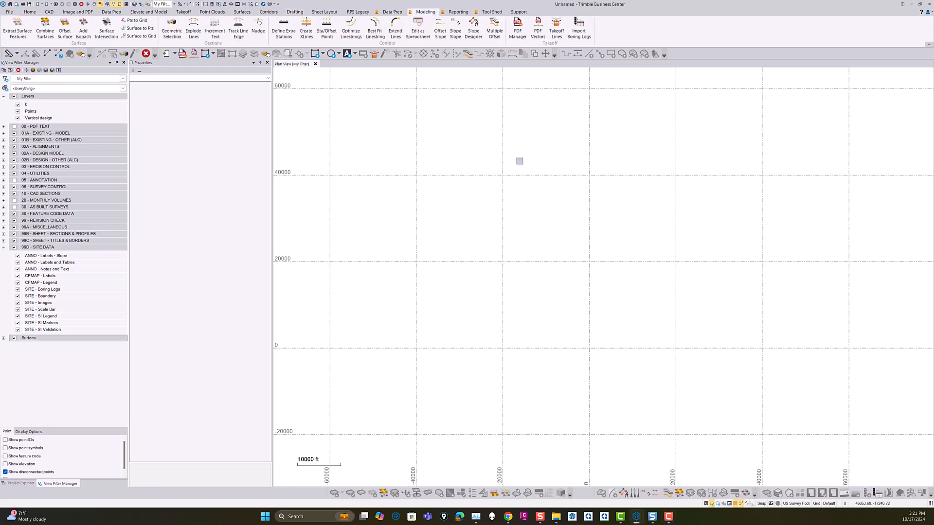
left_click(519, 27)
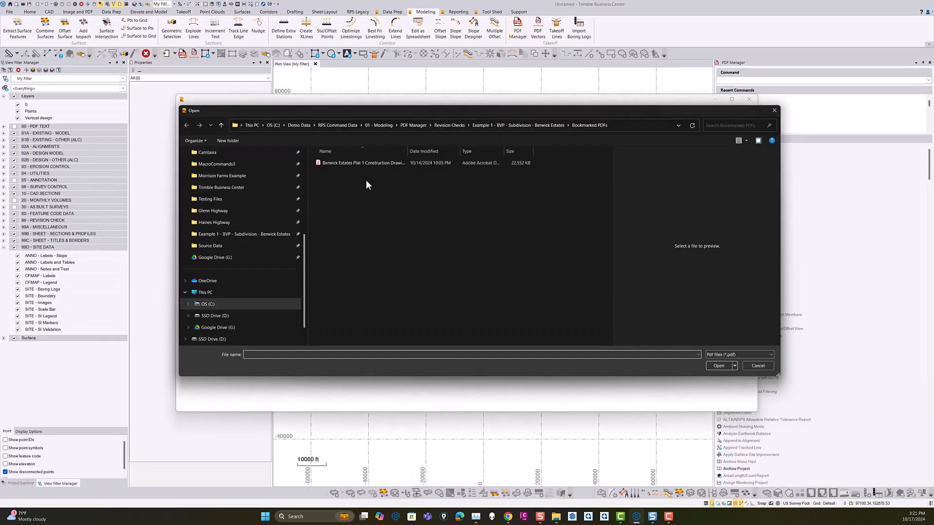
left_click(338, 163)
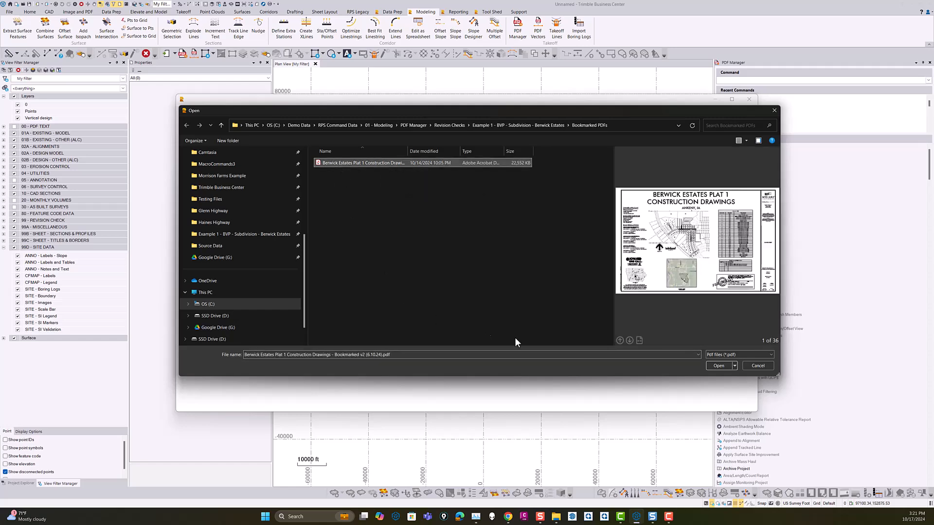
left_click(721, 368)
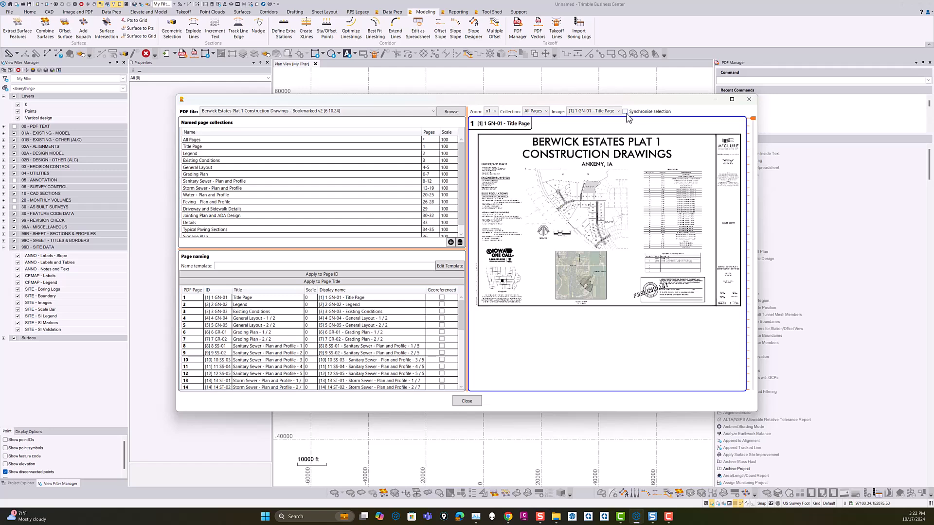
- Preview page 6, Grading Plan - 1 / 2, with synchronised selection, maximizing the image manager and widening its page preview
left_click(194, 332)
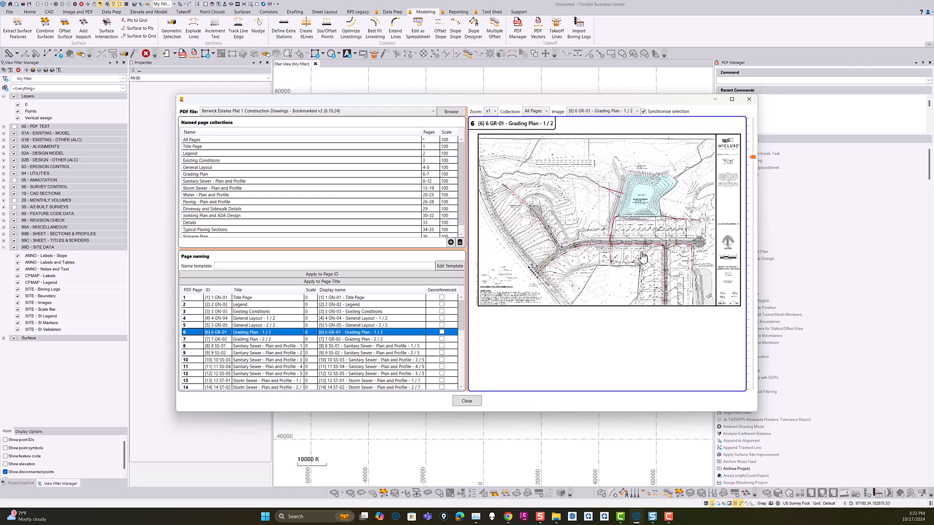
left_click(732, 101)
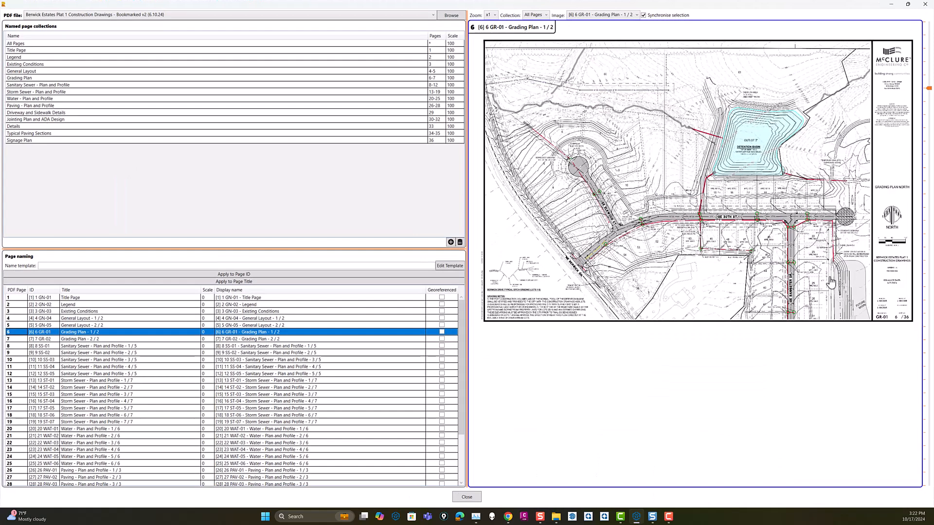
left_click_drag(467, 145, 350, 146)
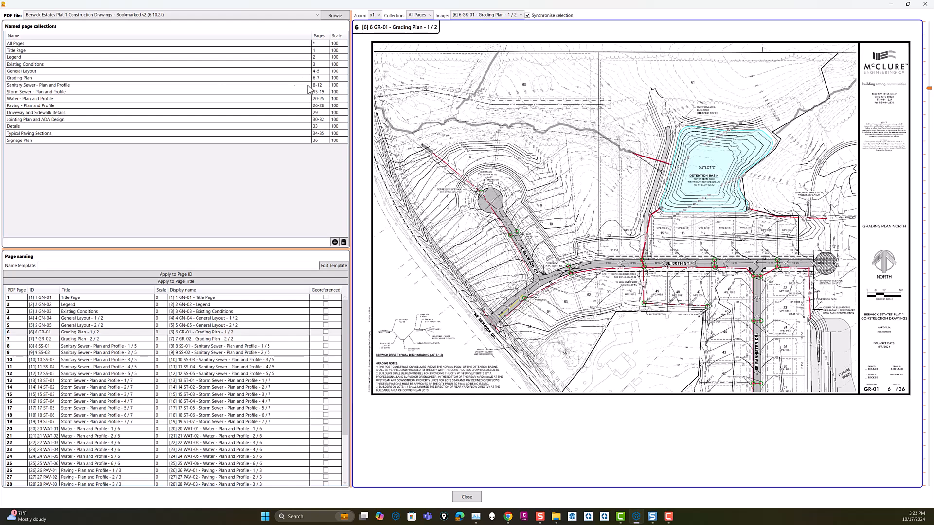
- Set the scale of the Grading Plan page collection to 60
left_click(336, 77)
left_click(337, 78)
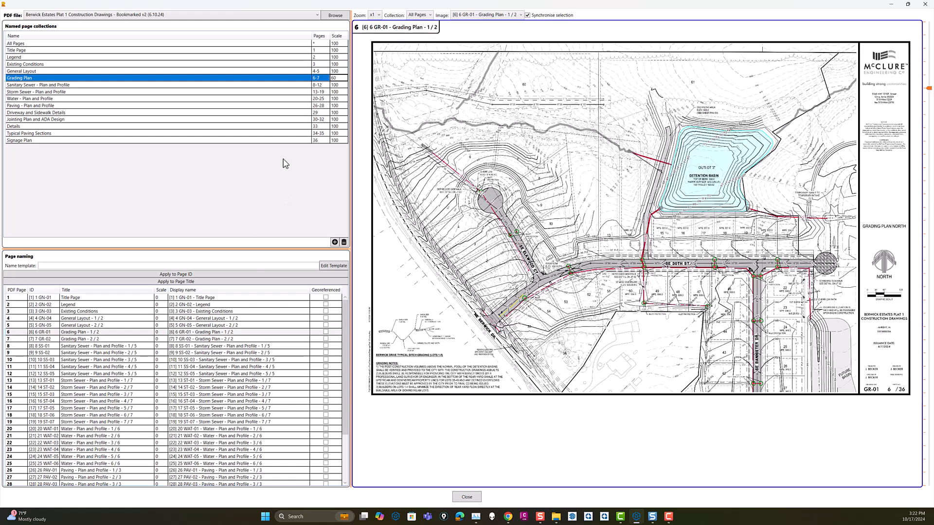
key("Return")
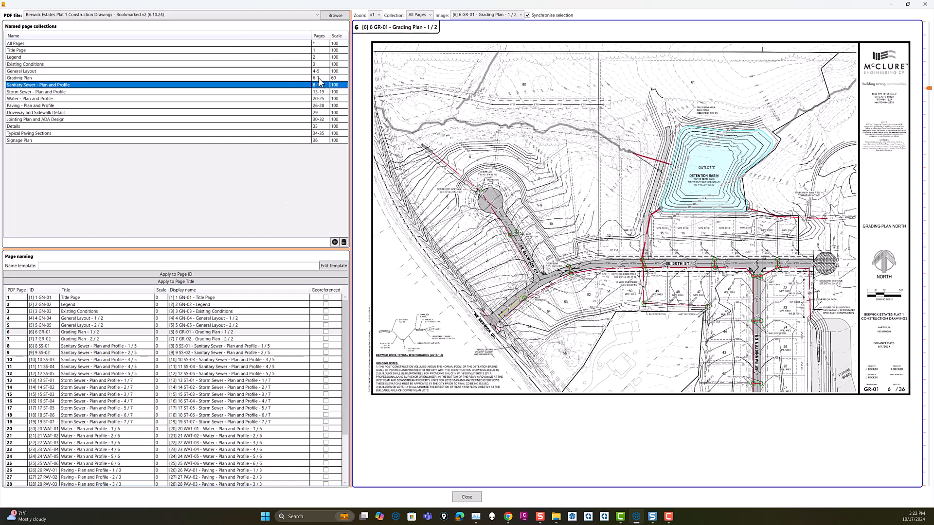
- Retitle PDF page 6 as "Grading Plan - 1 / 2 - North - Rev 1"
left_click(98, 333)
left_click(100, 335)
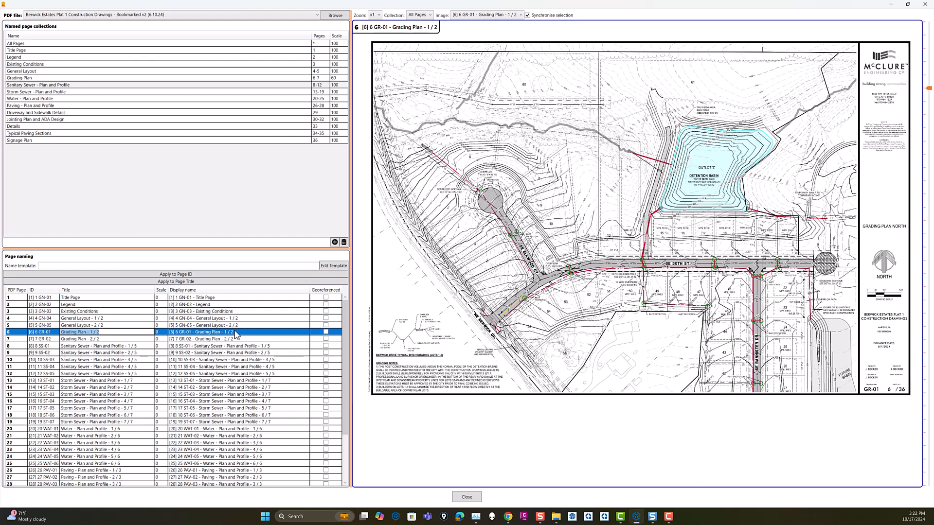
left_click(114, 335)
- Retitle PDF page 7 as "Grading Plan - 2 / 2 - South - Rev 2"
left_click(112, 339)
left_click(110, 340)
left_click(110, 340)
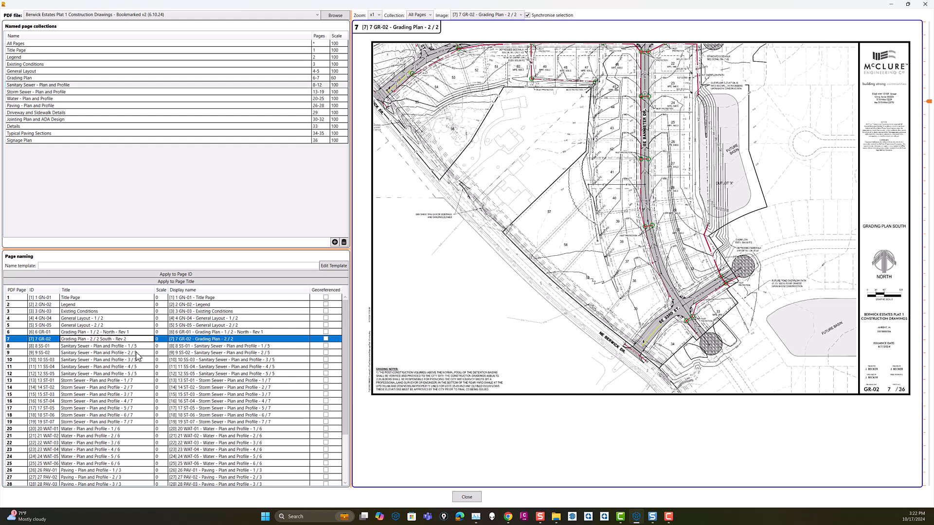
key("Return")
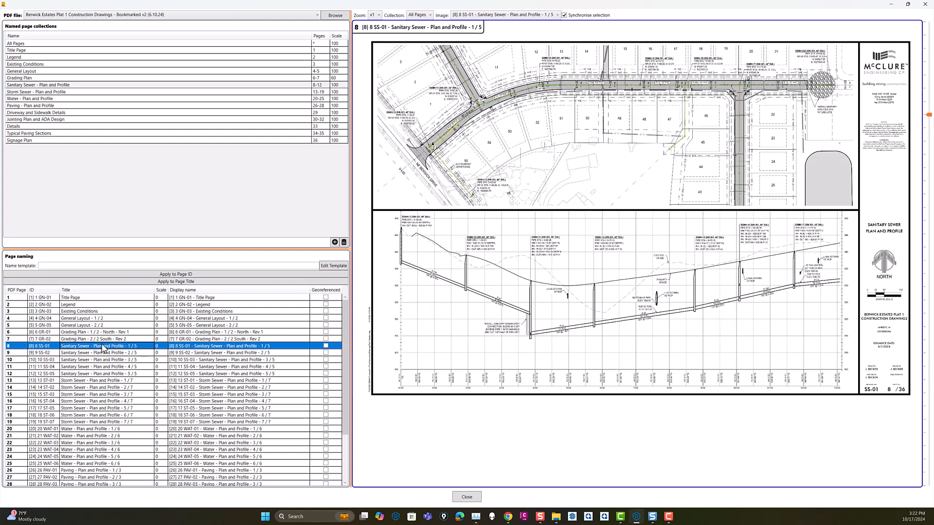
left_click(101, 340)
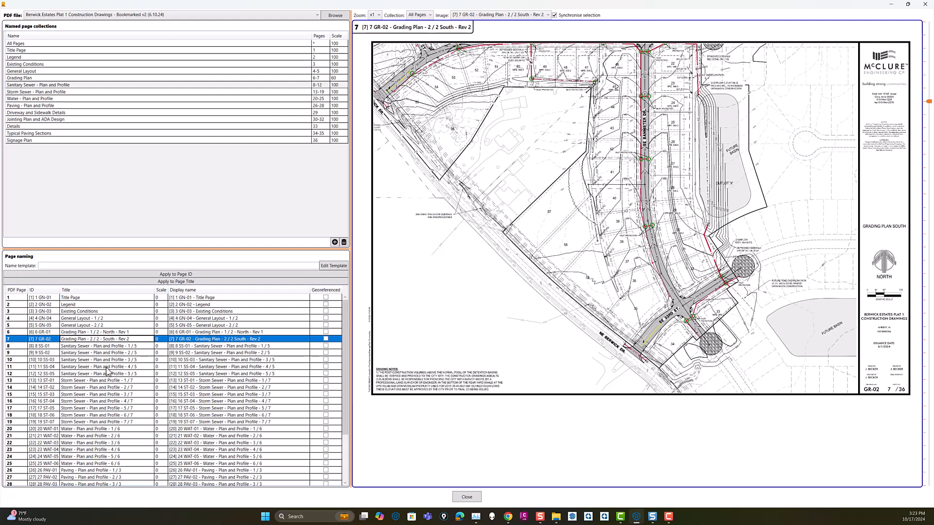
key("Return")
left_click(120, 339)
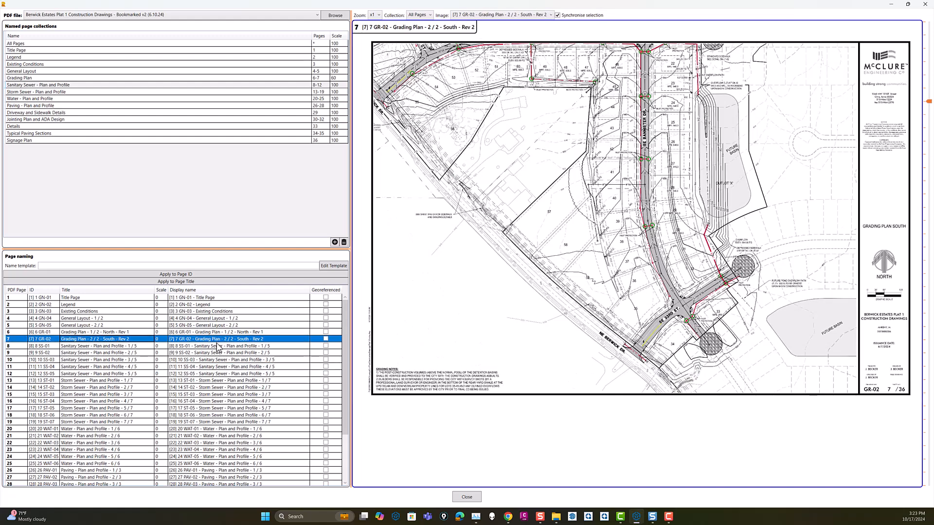
- Preview page 34, Typical Paving Sections - 1 / 2, and the Title Page, then look at the PDF file browser without importing another file
scroll(190, 354, "down", 3)
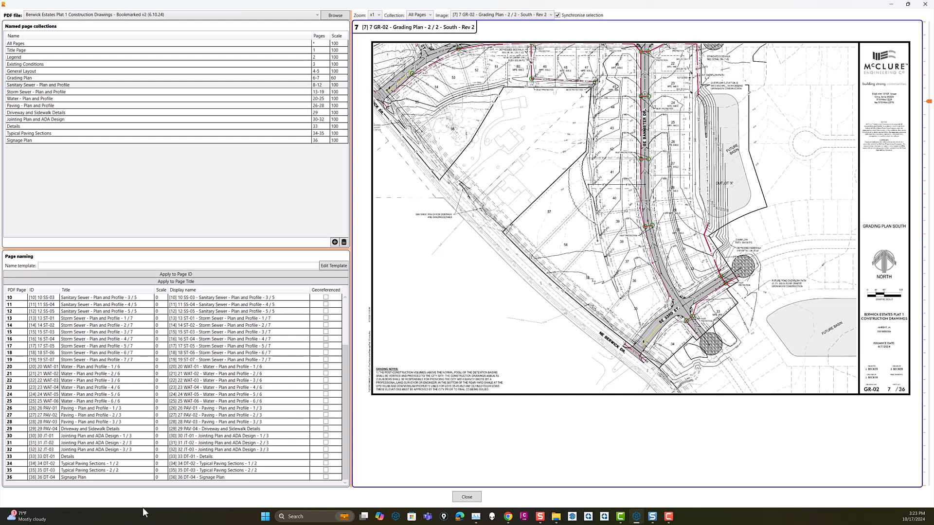
left_click(92, 463)
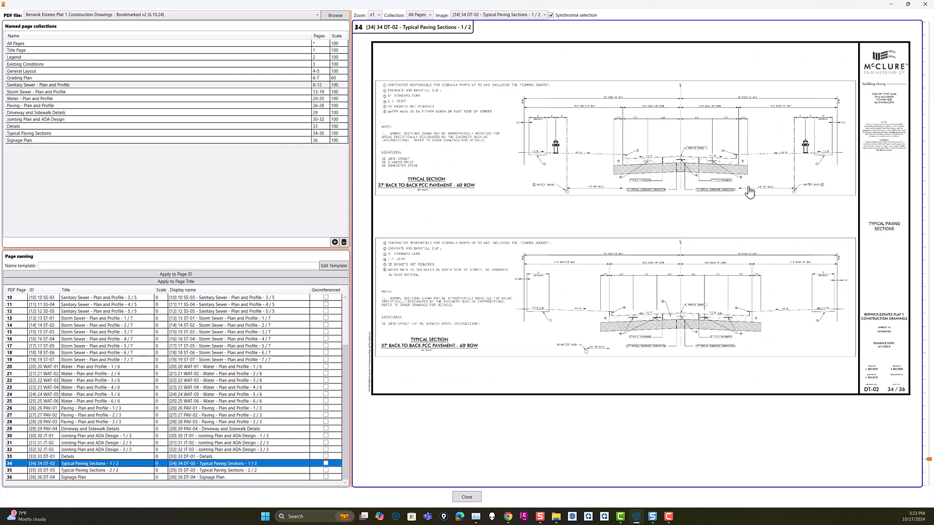
scroll(174, 375, "up", 3)
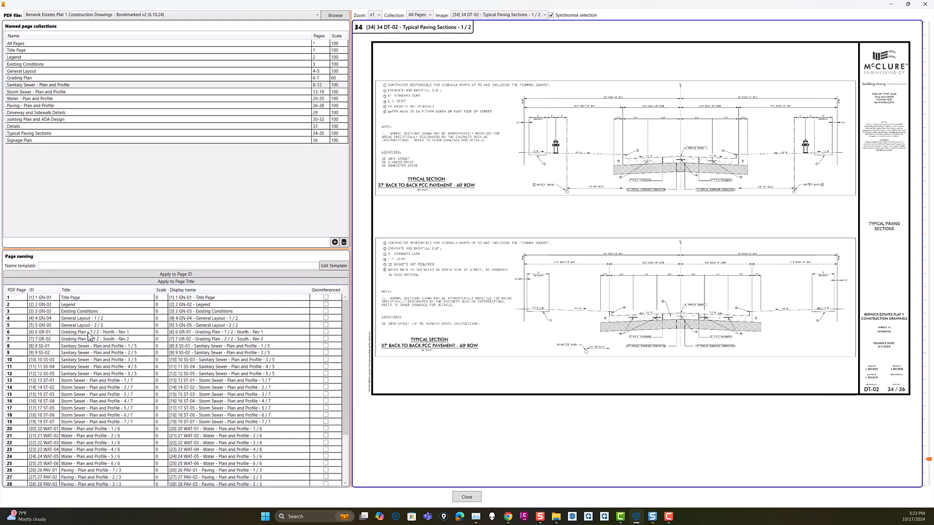
left_click(71, 298)
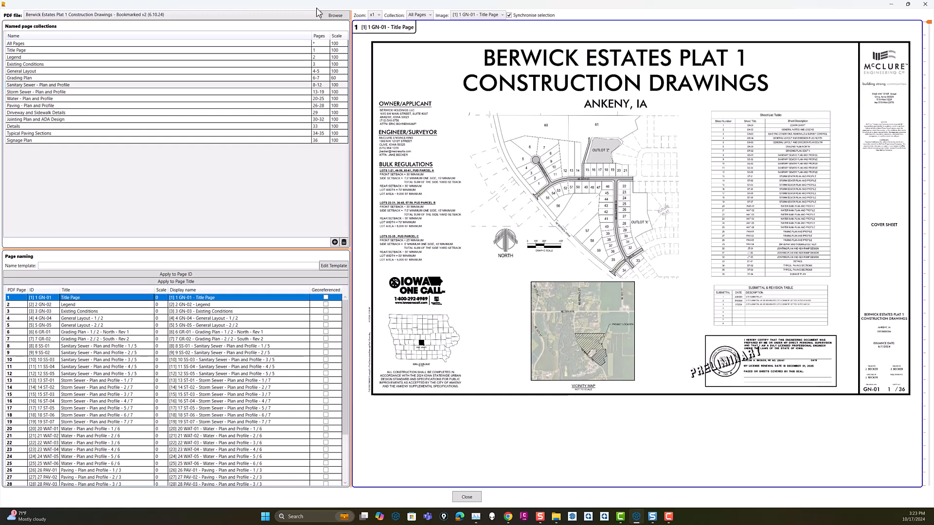
left_click(336, 19)
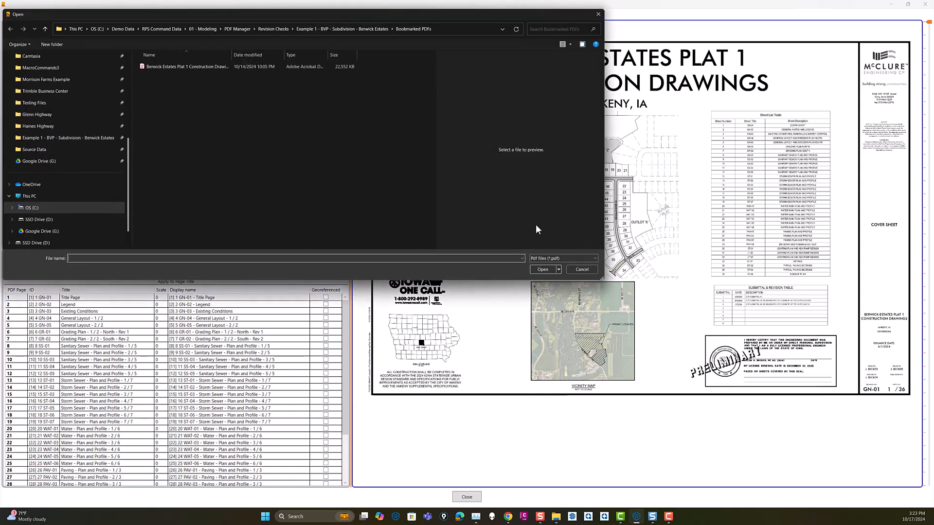
left_click(582, 269)
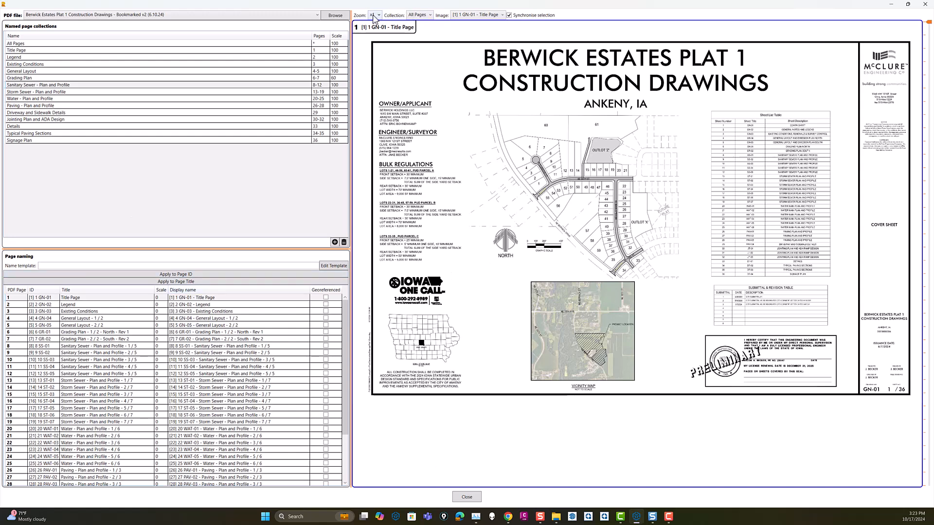
- Inspect the Title Page's lot layout and sheet list at x2 zoom, then return the preview to x1
left_click(376, 15)
left_click(374, 31)
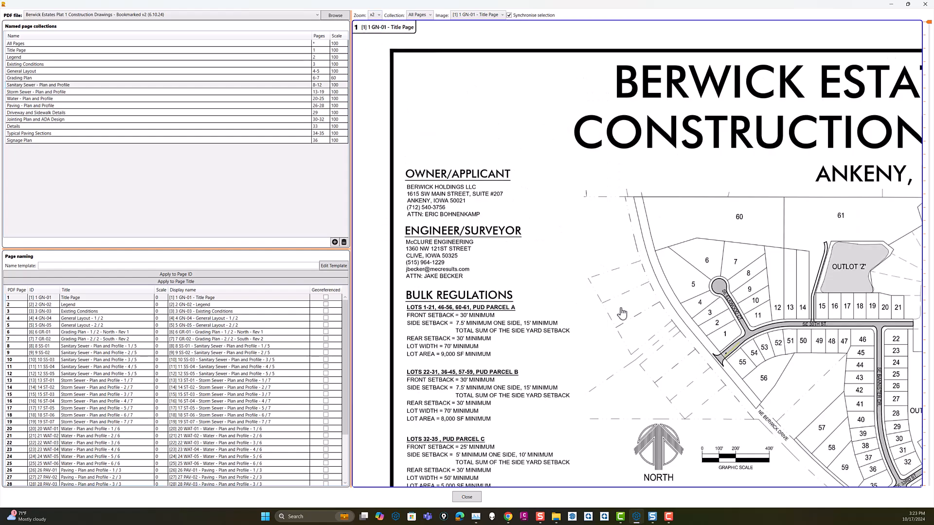
left_click_drag(723, 353, 535, 234)
mouse_move(799, 377)
left_mouse_down()
mouse_move(629, 322)
mouse_move(556, 271)
mouse_move(810, 246)
mouse_move(793, 390)
mouse_move(805, 389)
left_mouse_up()
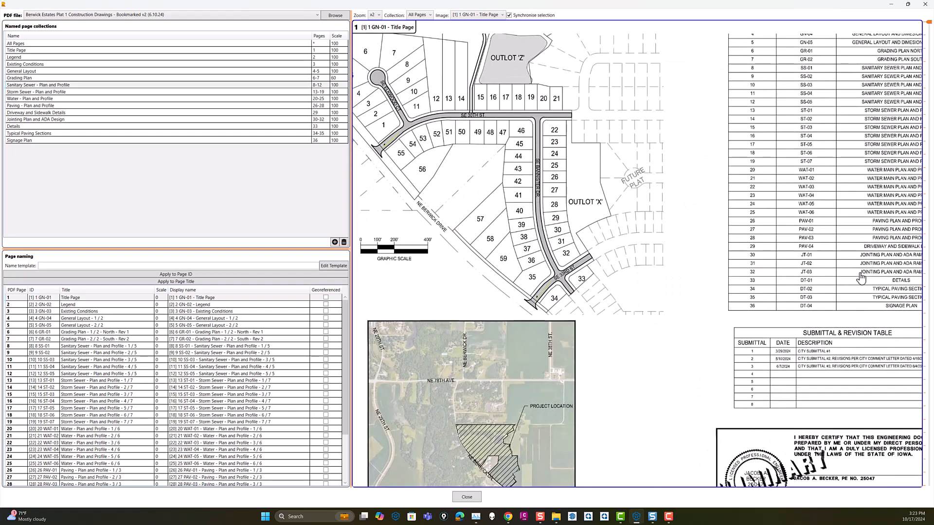
left_click(379, 15)
left_click(373, 24)
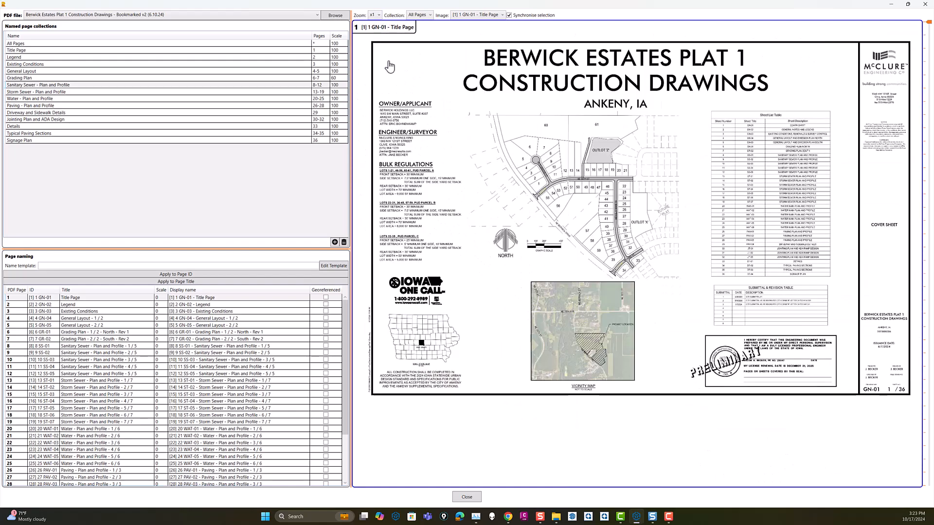
- Limit the preview to the Grading Plan collection, check its South and North sheets, and close the image name manager
left_click(421, 15)
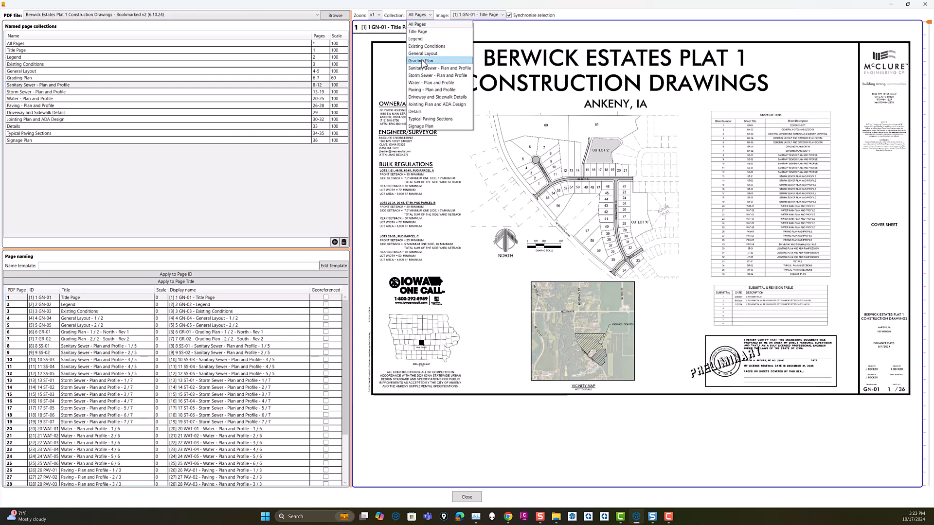
left_click(416, 64)
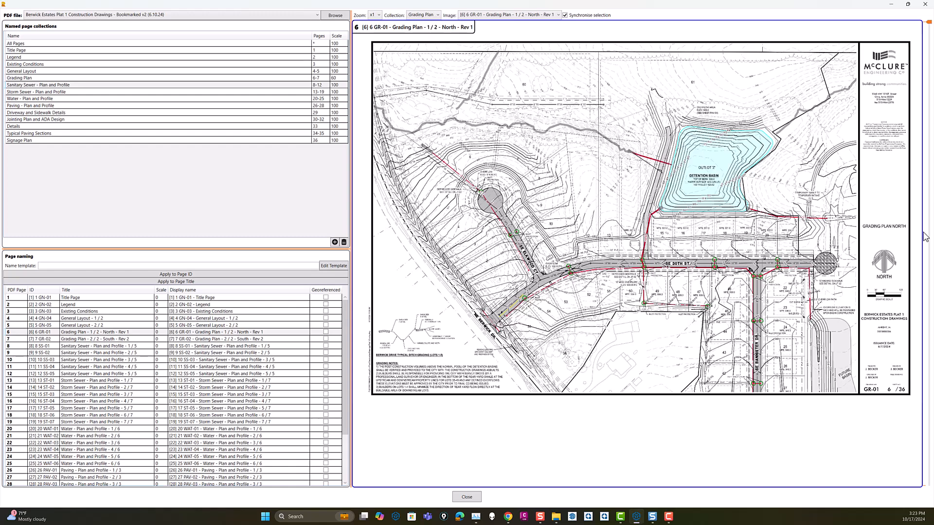
left_click(518, 18)
left_click(519, 33)
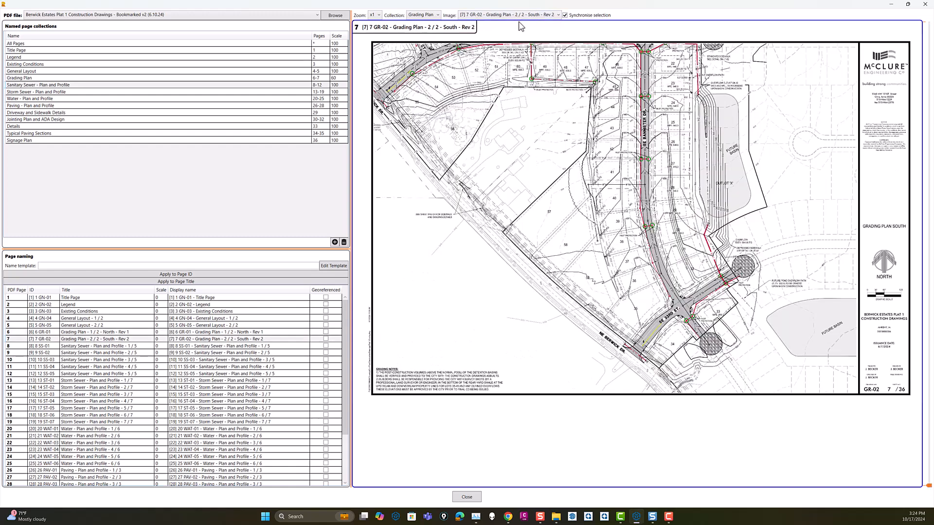
left_click(520, 18)
left_click(520, 24)
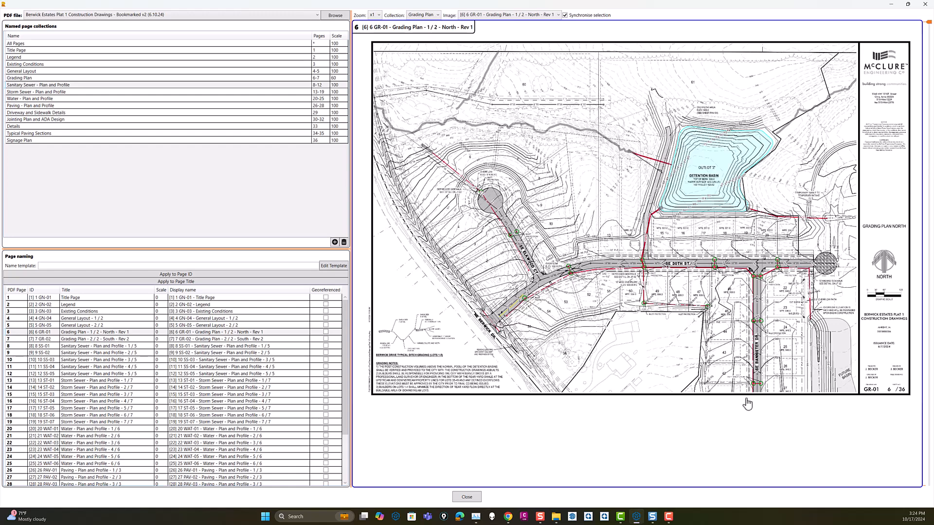
left_click(466, 498)
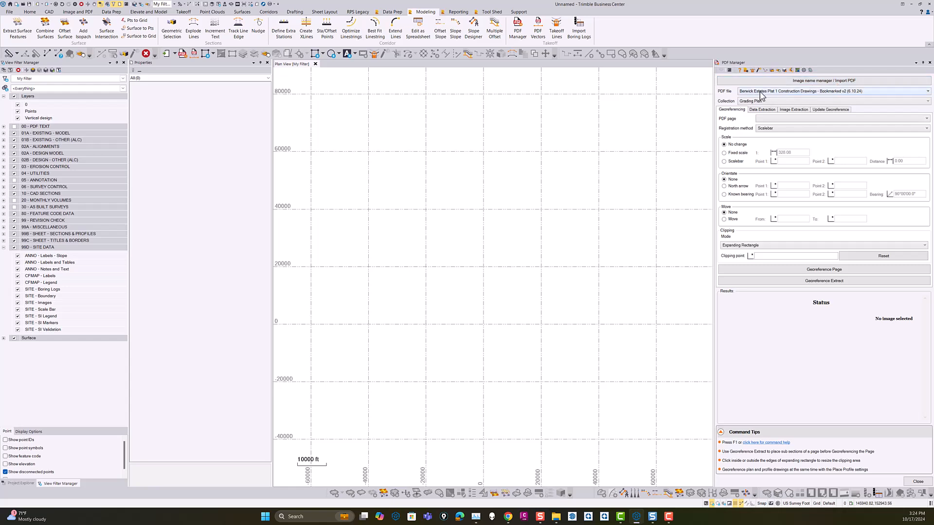
- Load page 6, "Grading Plan - 1 / 2 - North - Rev 1", from the Berwick Estates PDF's Grading Plan collection into the plan view for georeferencing
left_click(843, 91)
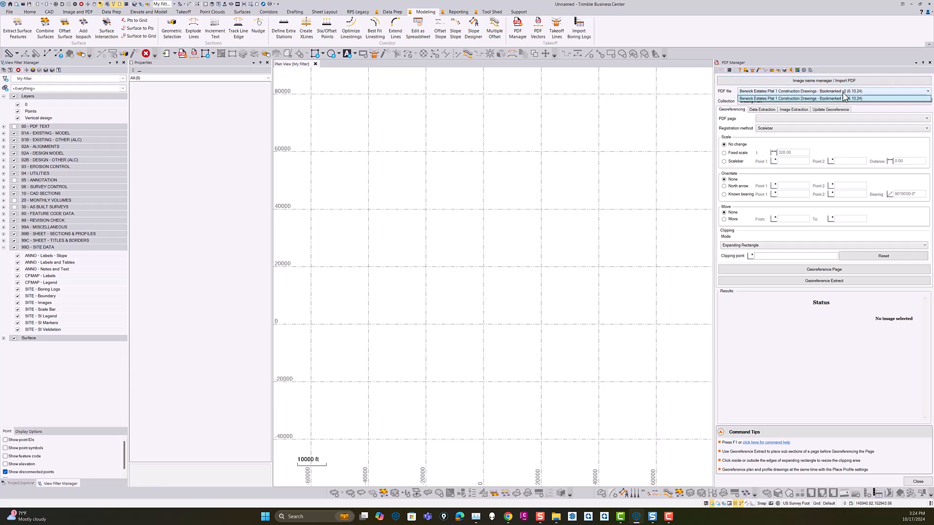
left_click(845, 98)
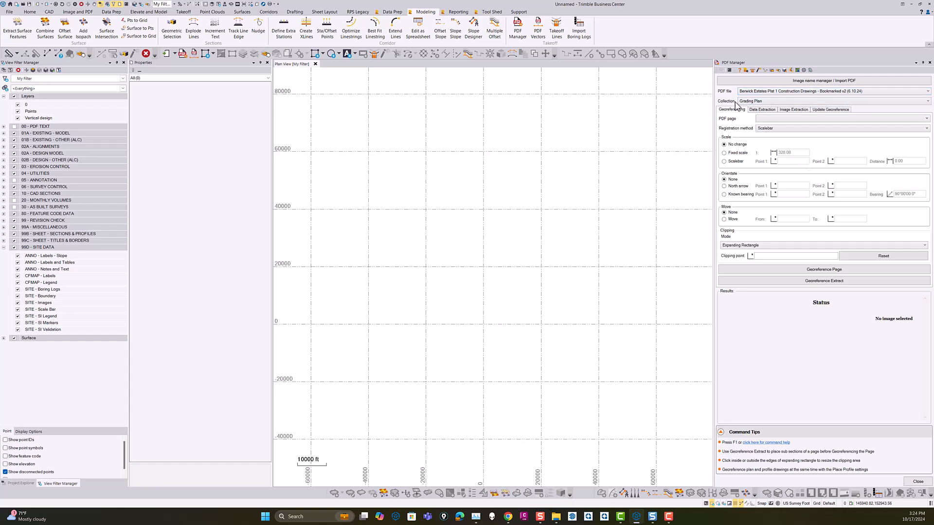
left_click(757, 101)
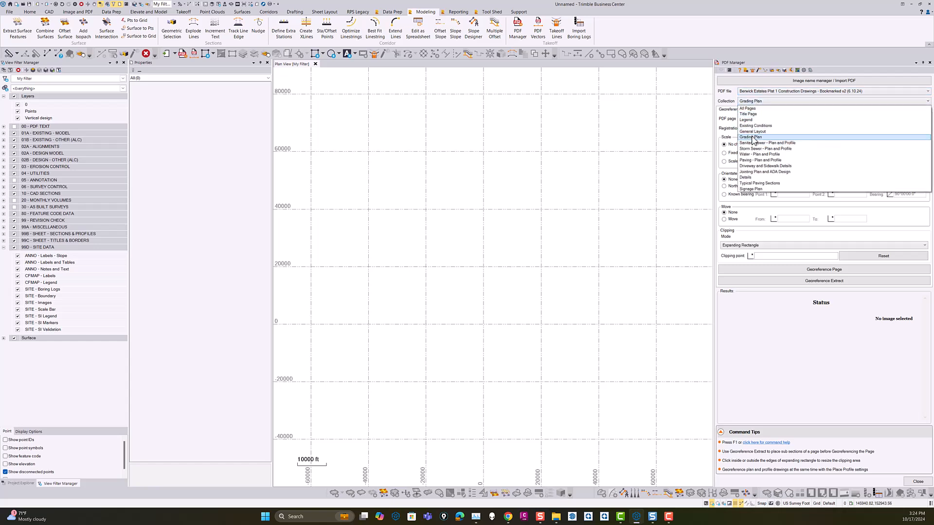
left_click(752, 137)
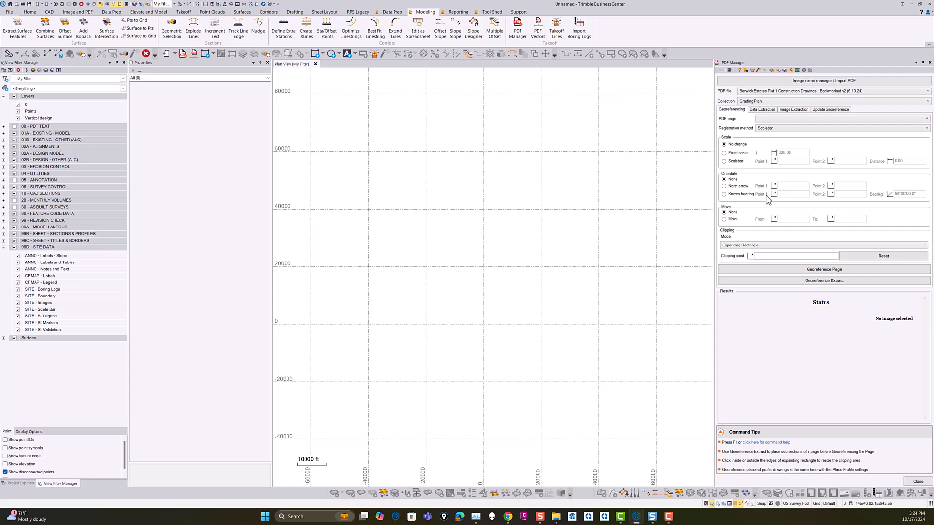
left_click(769, 119)
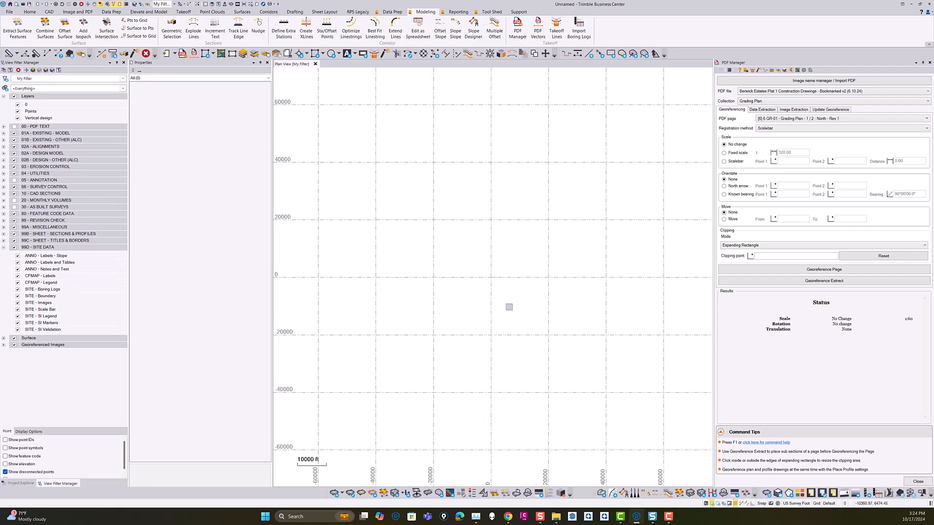
middle_click_drag(505, 300, 504, 302)
middle_click(504, 301)
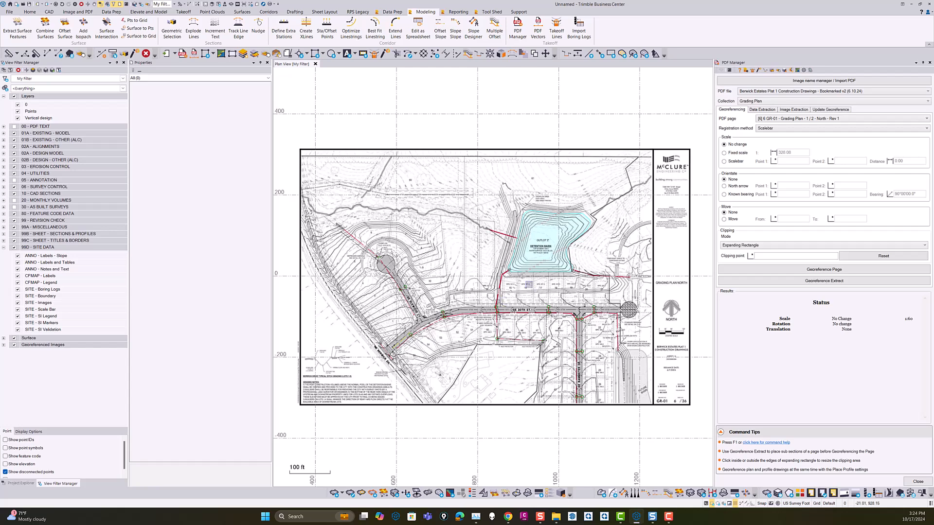
scroll(527, 286, "down", 2)
scroll(538, 316, "up", 1)
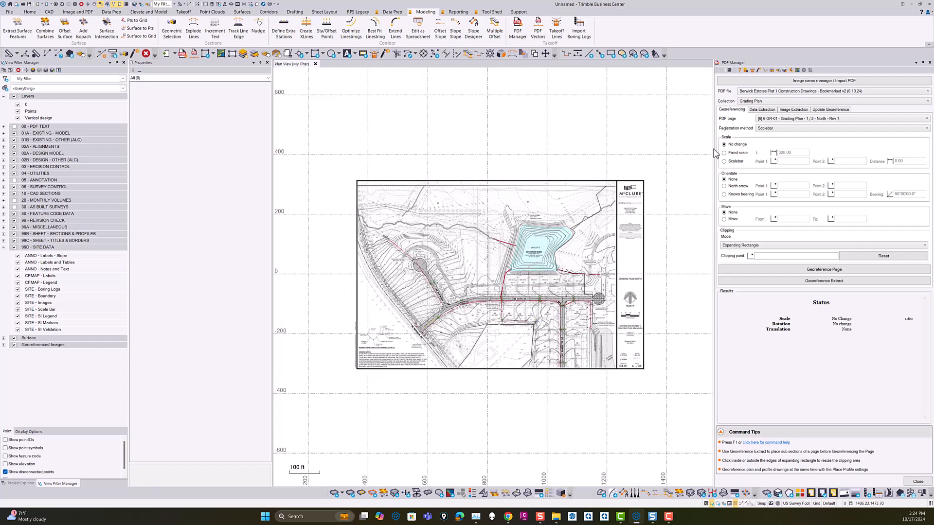
- Keep Scalebar as the registration method and choose to scale the North grading page from a scalebar
left_click(783, 129)
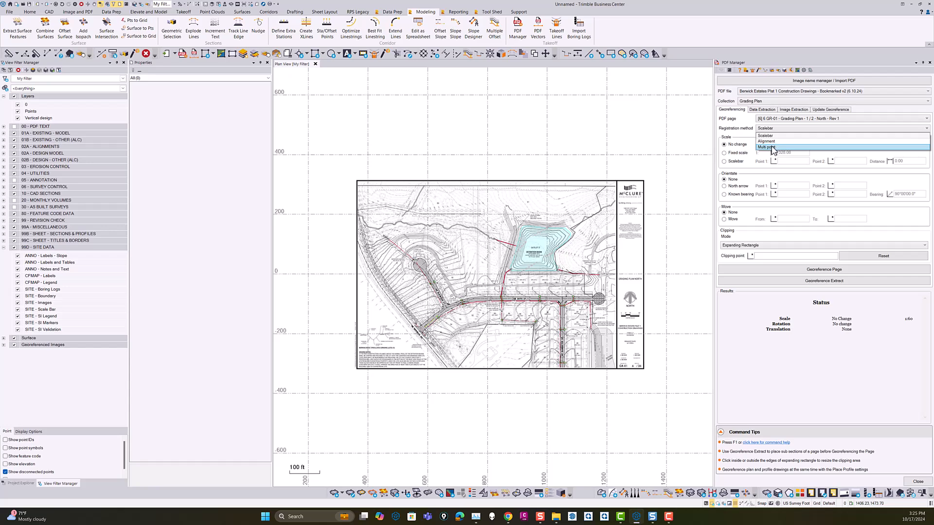
left_click(773, 136)
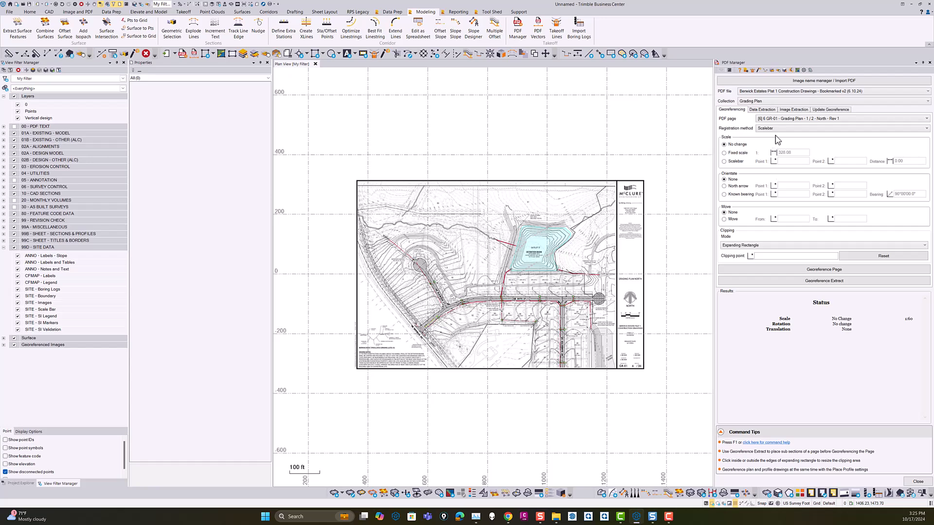
left_click(724, 161)
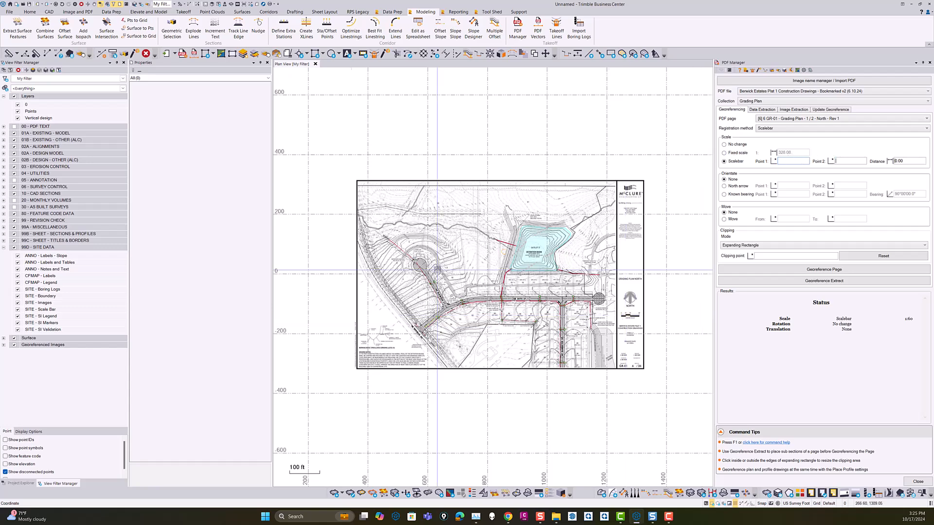
left_click(725, 153)
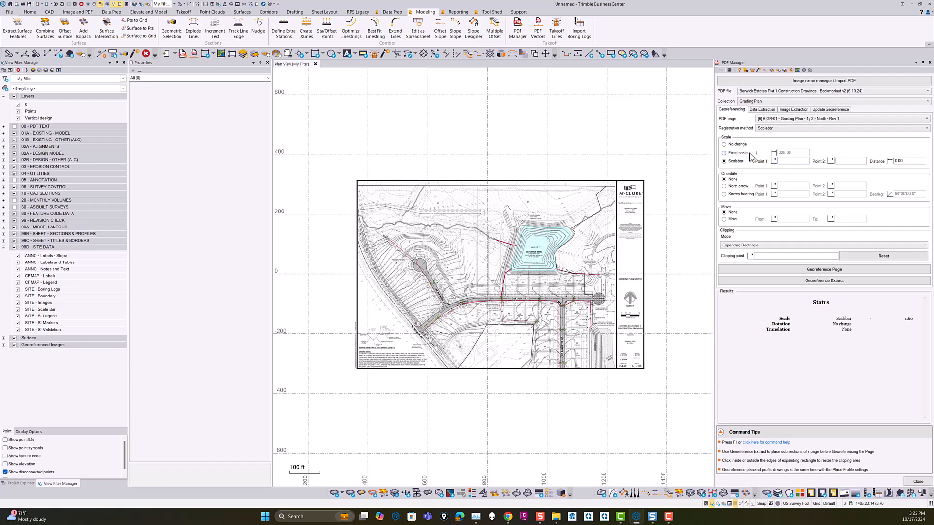
left_click(724, 161)
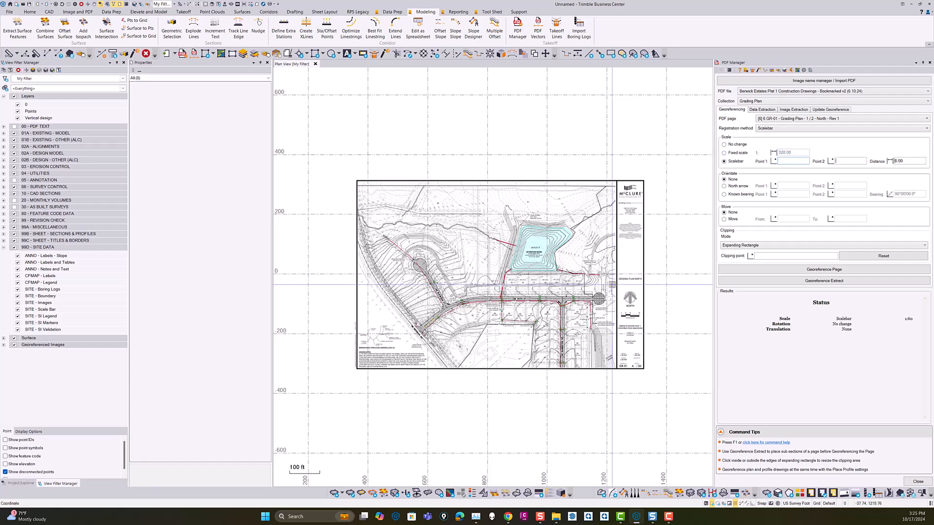
- Set the scalebar points at the 0 and 120' ends of the sheet's graphic scale, with a distance of 120
scroll(636, 270, "up", 10)
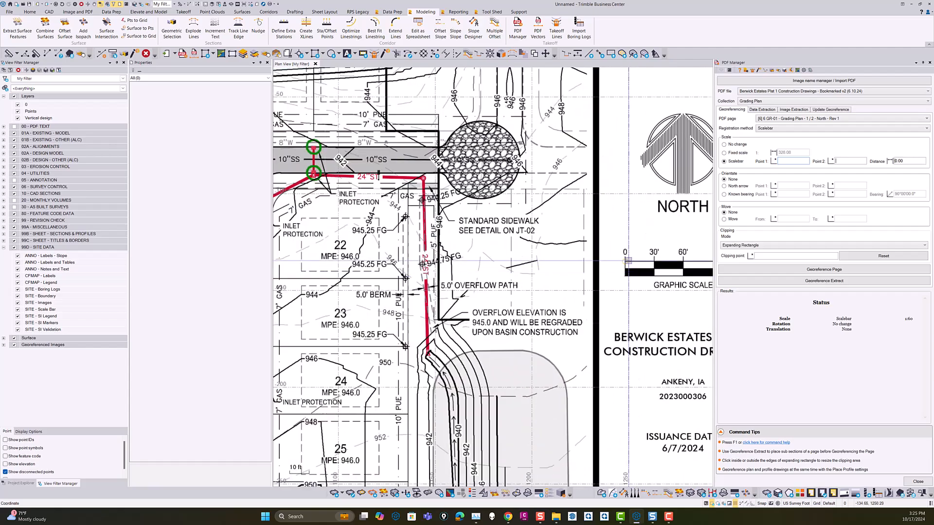
left_click(625, 271)
scroll(630, 280, "down", 3)
scroll(636, 287, "up", 5)
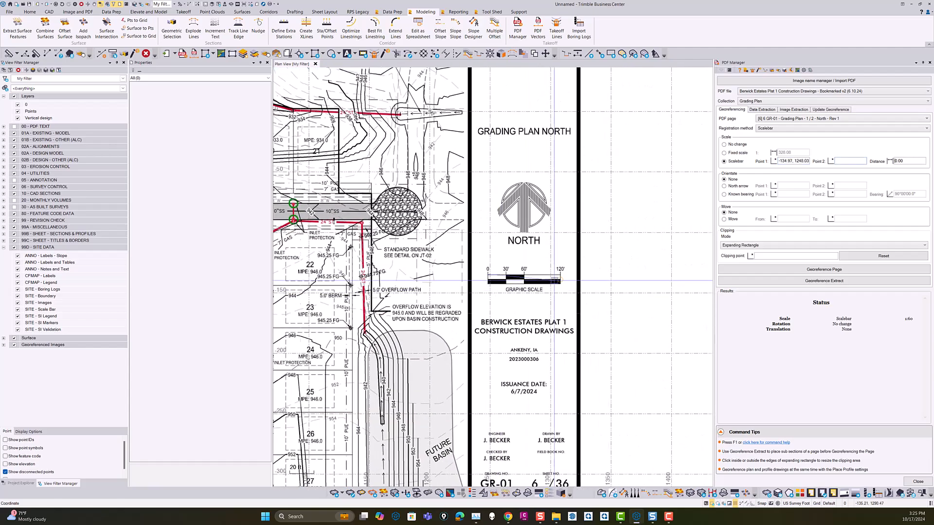
left_click(576, 276)
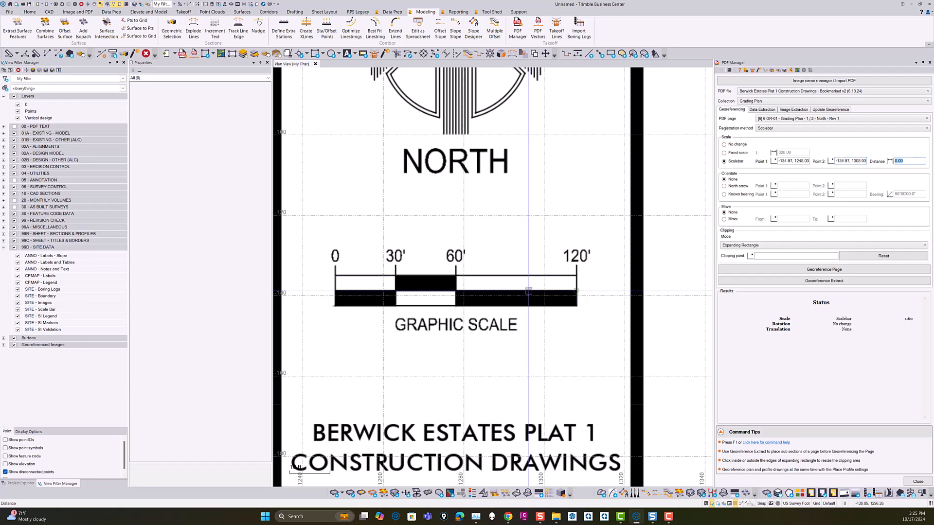
key("Tab")
scroll(454, 213, "down", 6)
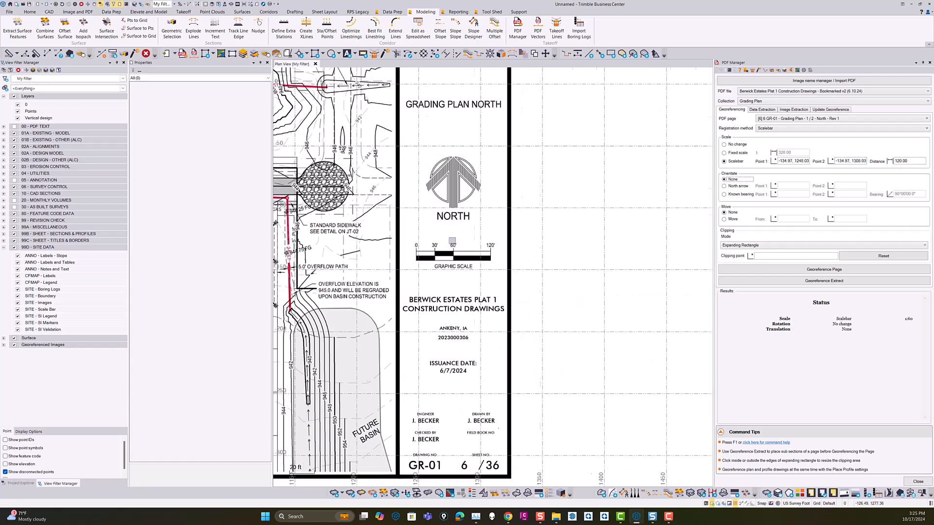
scroll(578, 285, "down", 3)
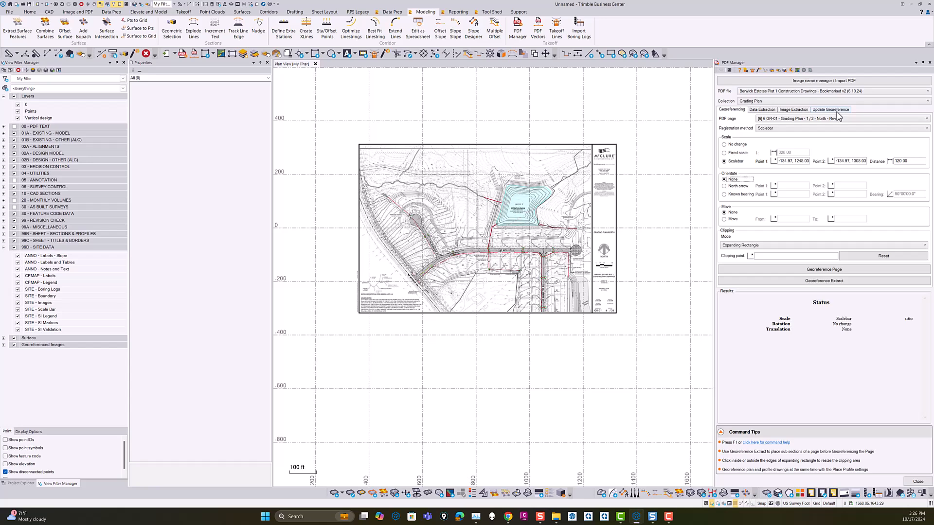
- Set up a page move from the upper end of the short contour line beside the 954 contour, near Future Basin, to coordinate 5000,2000
left_click(724, 220)
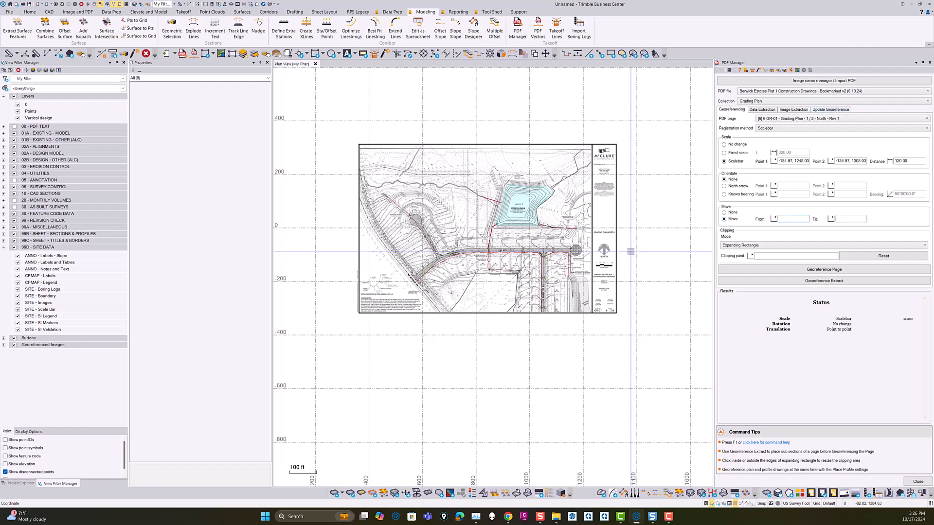
scroll(576, 294, "up", 3)
scroll(576, 295, "up", 5)
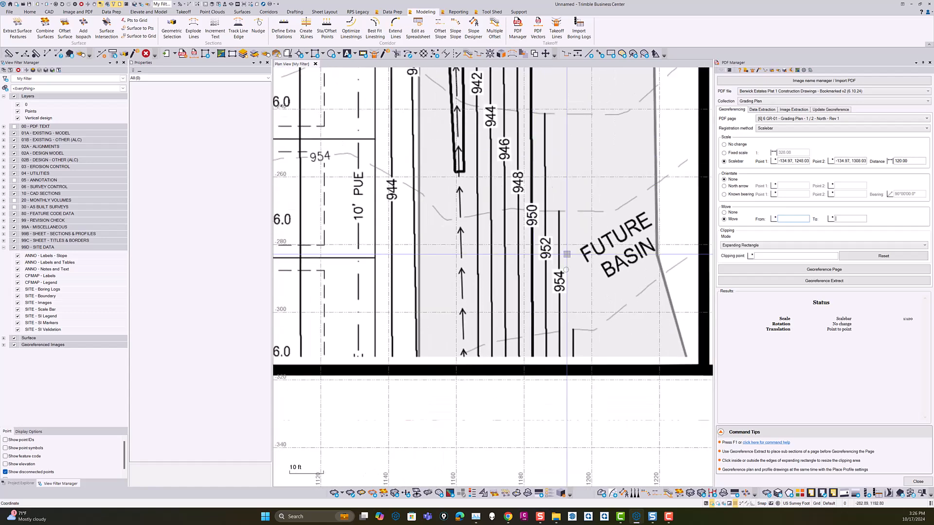
scroll(571, 328, "up", 4)
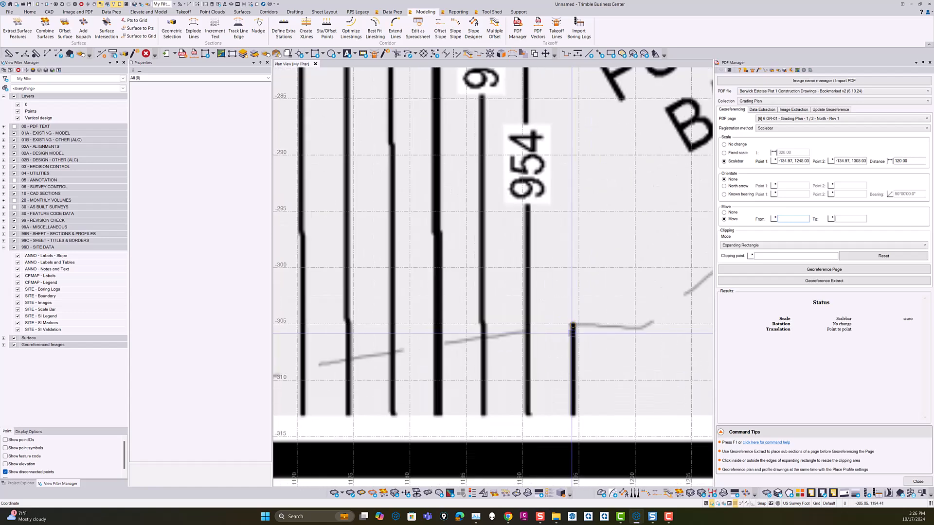
left_click(572, 324)
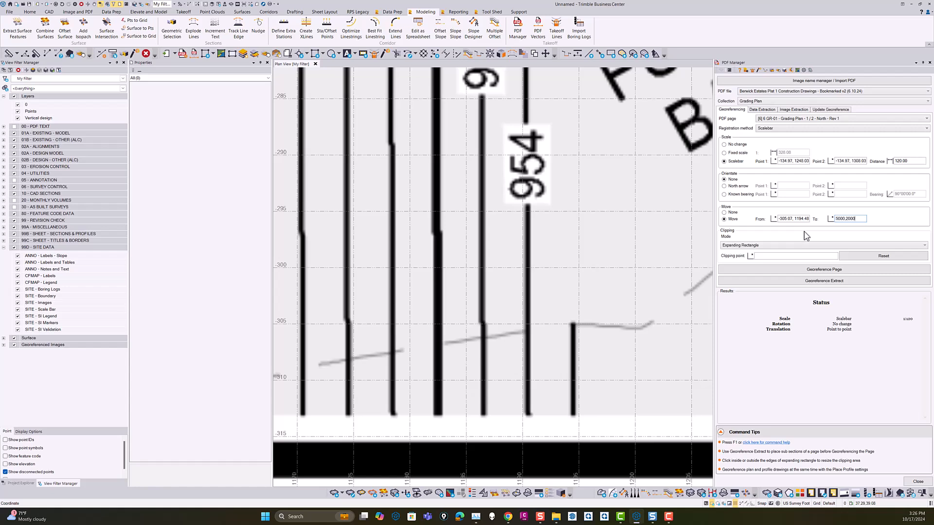
- Use the Expanding Rectangle clipping mode and place the first clipping point at the drawing border's inner upper-left corner
left_click(766, 246)
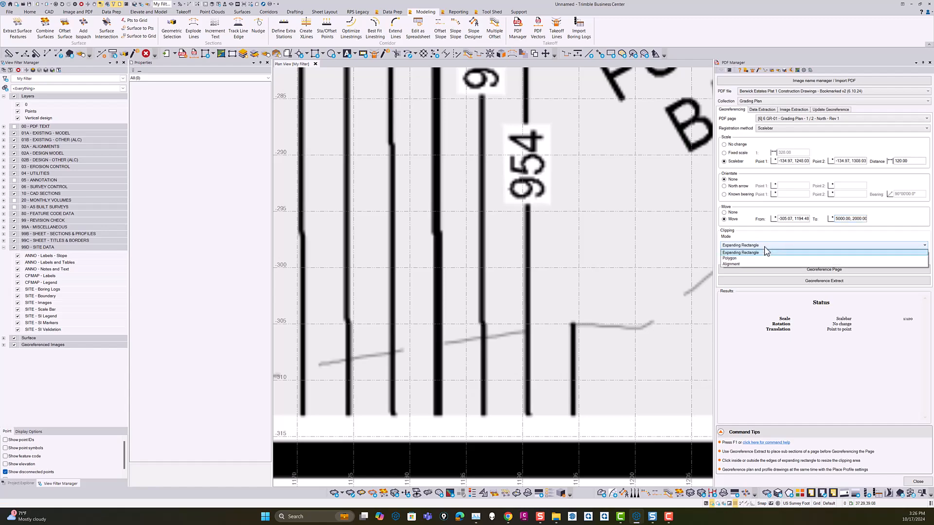
left_click(755, 253)
scroll(533, 287, "down", 10)
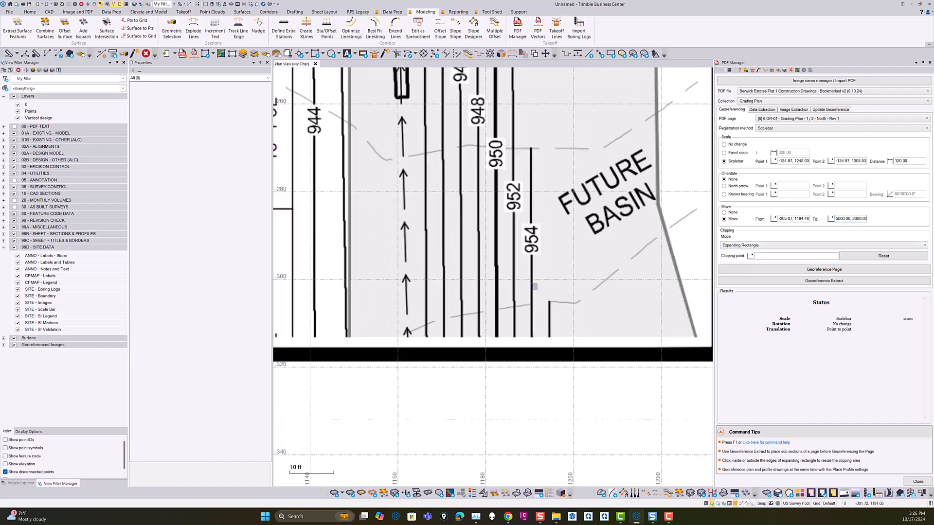
middle_click_drag(529, 292, 554, 321)
middle_click_drag(502, 265, 594, 323)
scroll(347, 147, "up", 4)
scroll(347, 145, "up", 5)
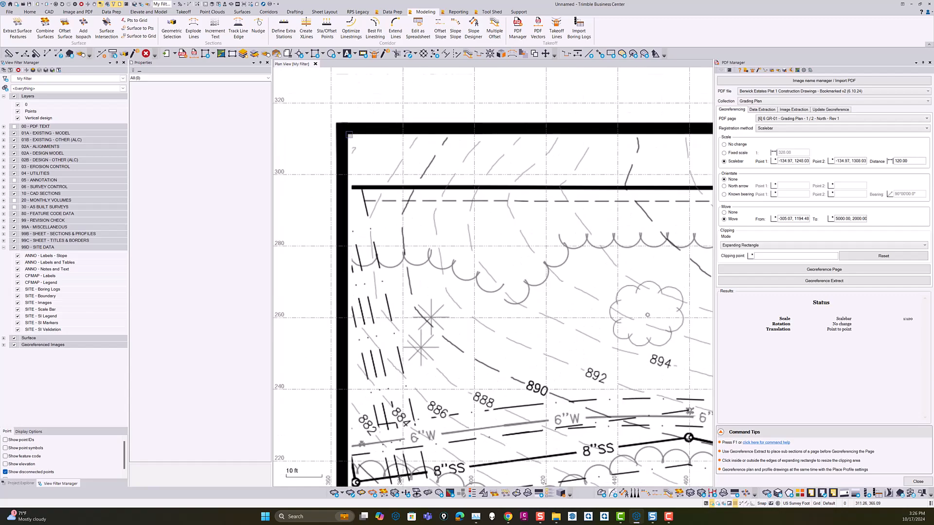
left_click(769, 256)
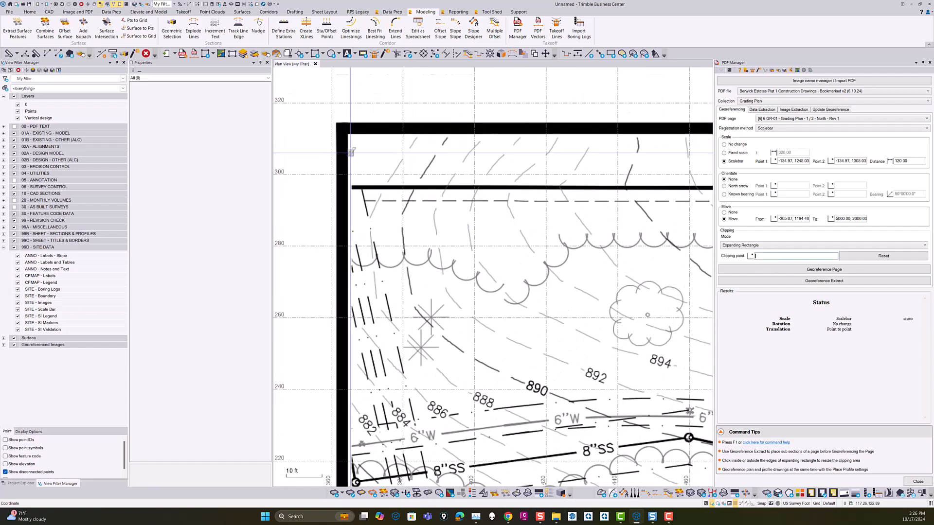
scroll(346, 132, "up", 3)
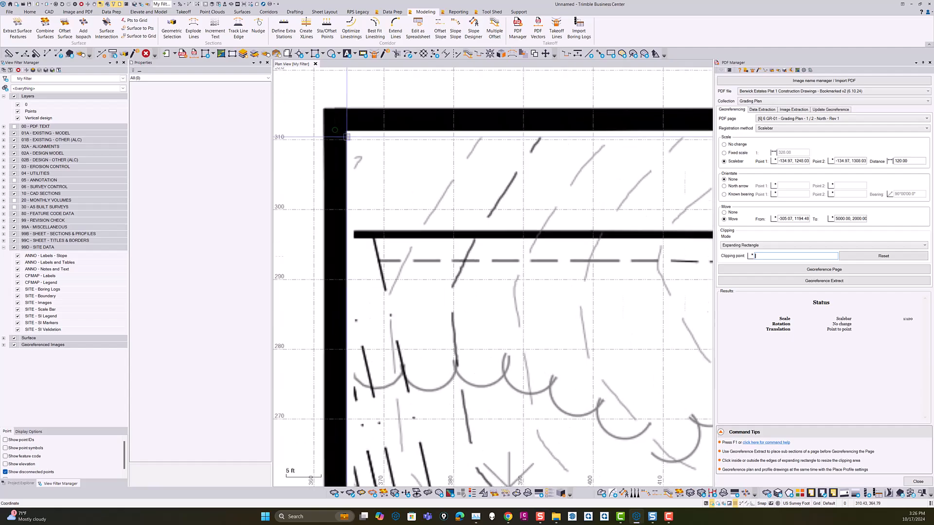
left_click(348, 130)
- Expand the clipping rectangle to the drawing area's lower-right corner, beside the title block
scroll(348, 129, "down", 10)
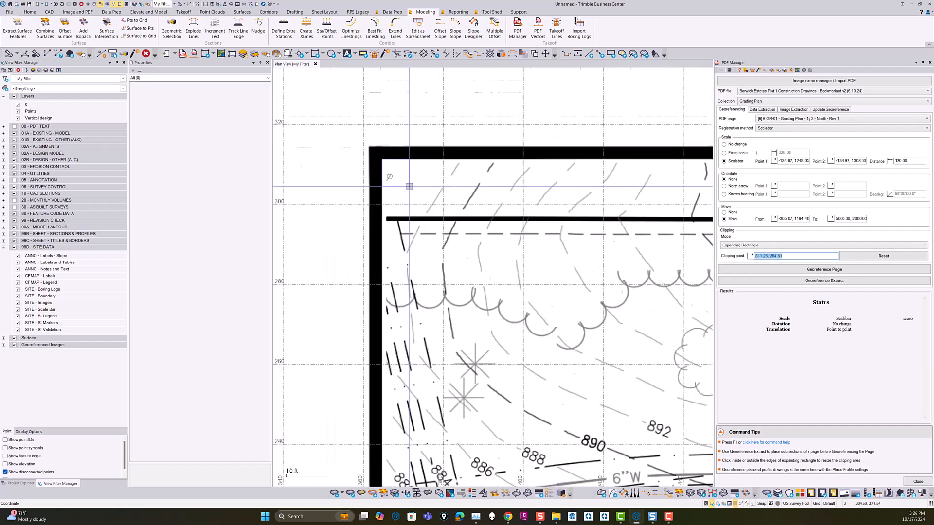
scroll(484, 258, "up", 7)
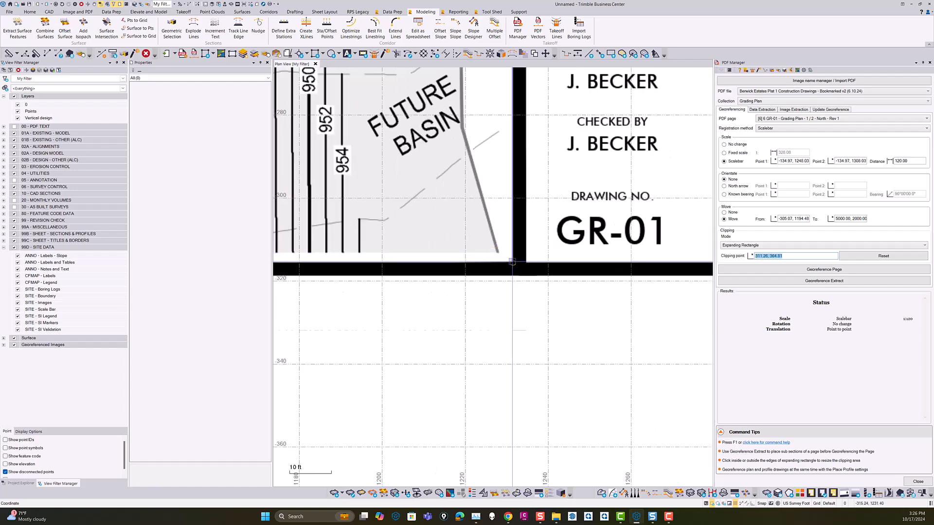
scroll(495, 259, "down", 10)
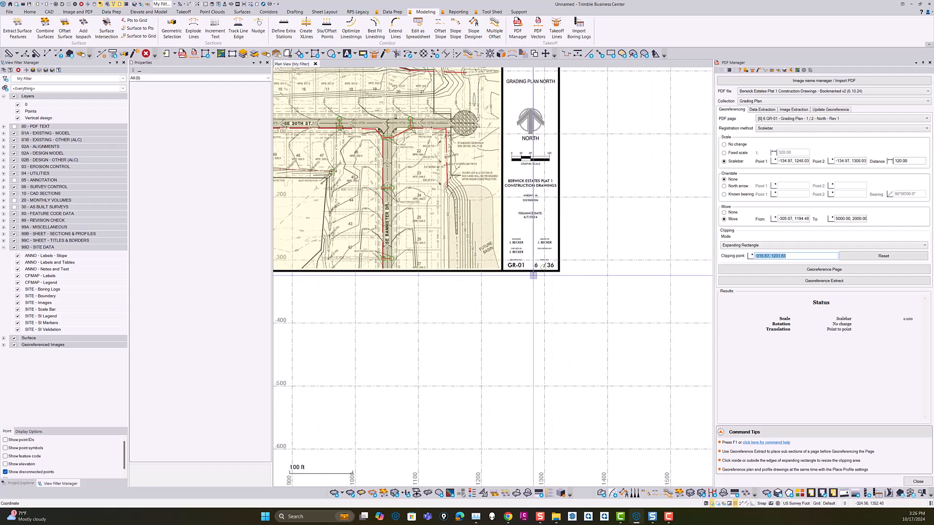
scroll(479, 258, "down", 3)
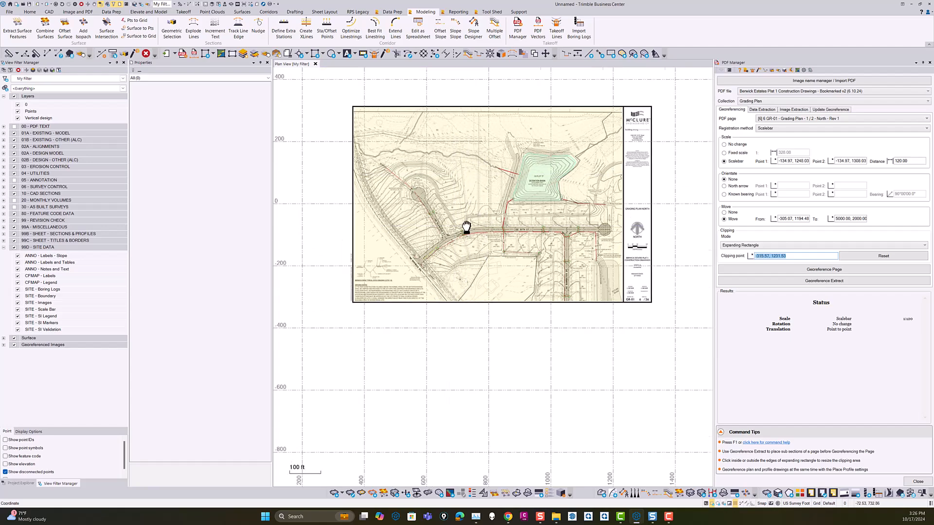
- Adjust the clipping rectangle's bottom and left edges to the limits of the North sheet's linework
scroll(465, 187, "up", 12)
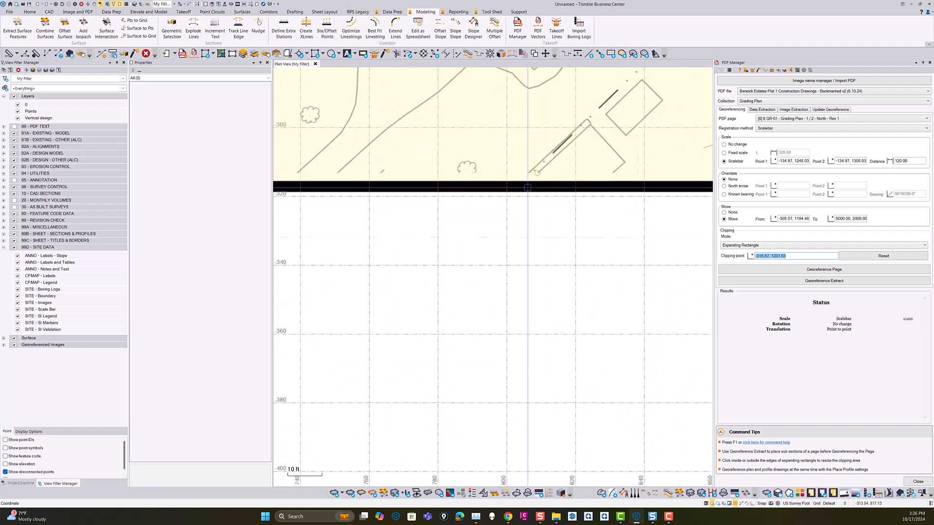
left_click(528, 173)
scroll(474, 193, "down", 8)
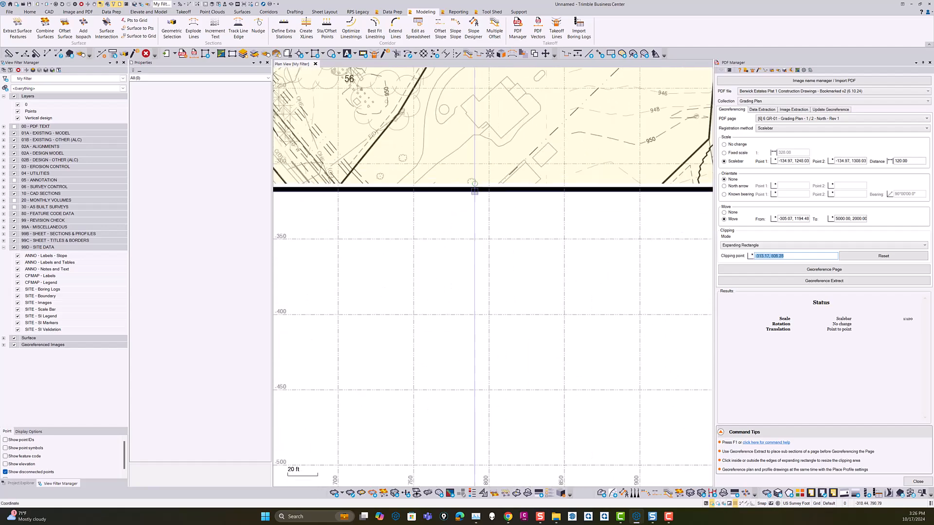
middle_click_drag(341, 150, 438, 233)
middle_click_drag(396, 112, 462, 225)
scroll(462, 226, "up", 6)
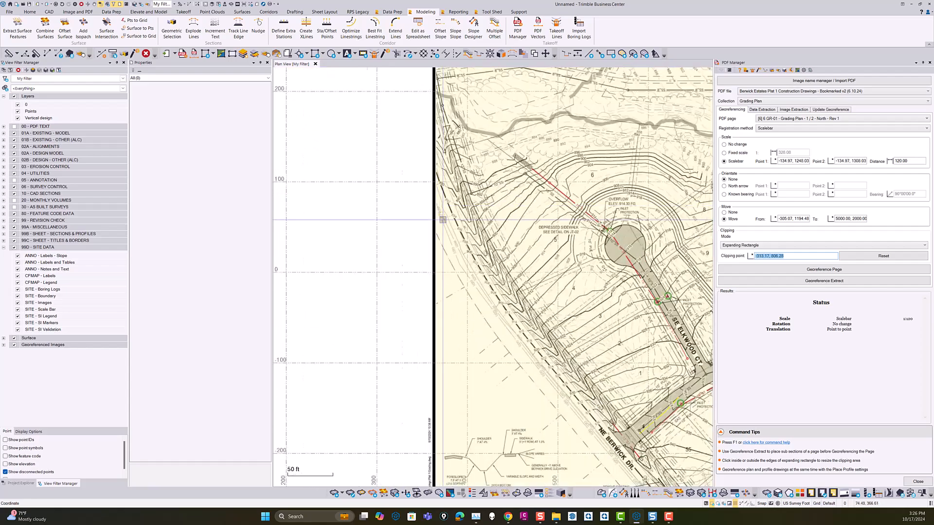
left_click(424, 238)
- Adjust the clipping rectangle's top edge to the inner border and its right edge to the contour ends beside the title block
scroll(457, 232, "down", 8)
middle_click_drag(576, 235, 478, 308)
middle_click_drag(564, 171, 404, 264)
scroll(506, 199, "up", 3)
scroll(535, 198, "up", 3)
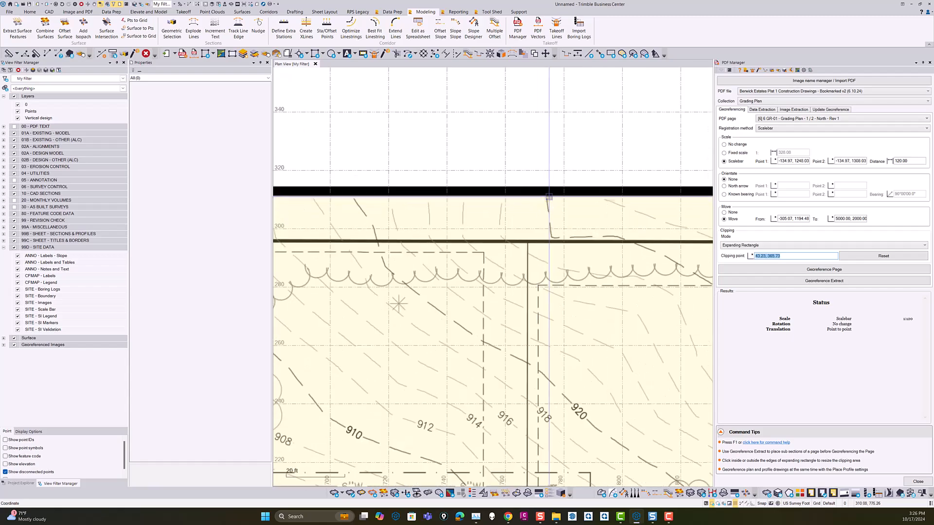
left_click(546, 199)
scroll(568, 220, "down", 5)
middle_click_drag(683, 290, 450, 227)
middle_click_drag(617, 307, 435, 187)
scroll(525, 330, "up", 5)
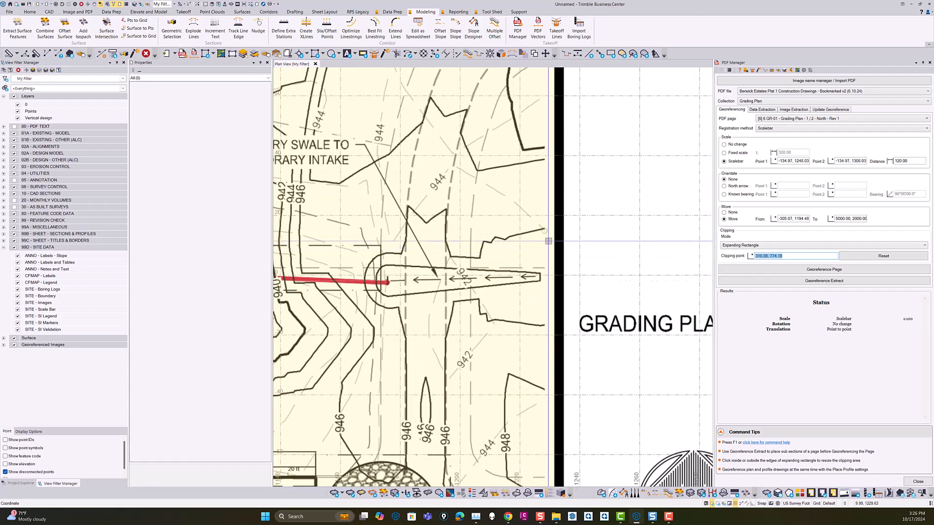
scroll(546, 230, "up", 2)
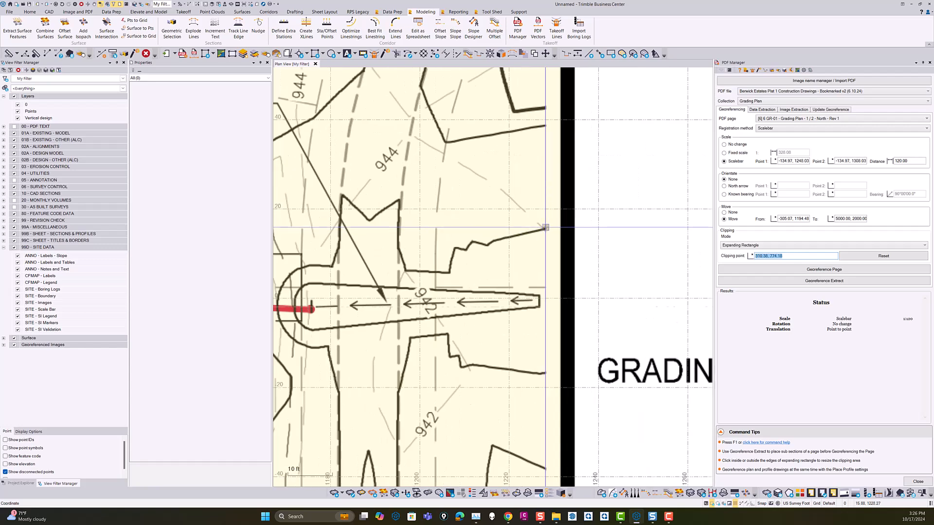
left_click(545, 227)
scroll(554, 228, "down", 3)
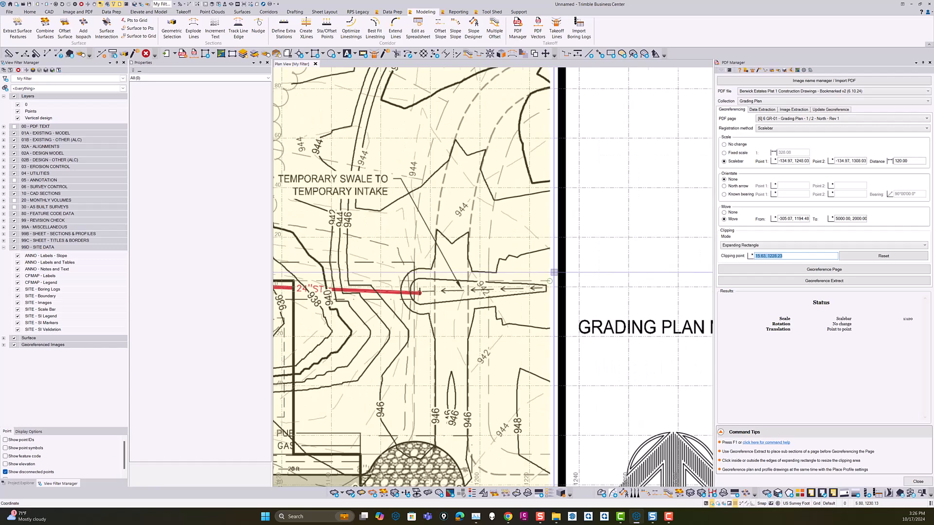
- Georeference the clipped North grading page with the scalebar, move and clipping settings
right_click(622, 192)
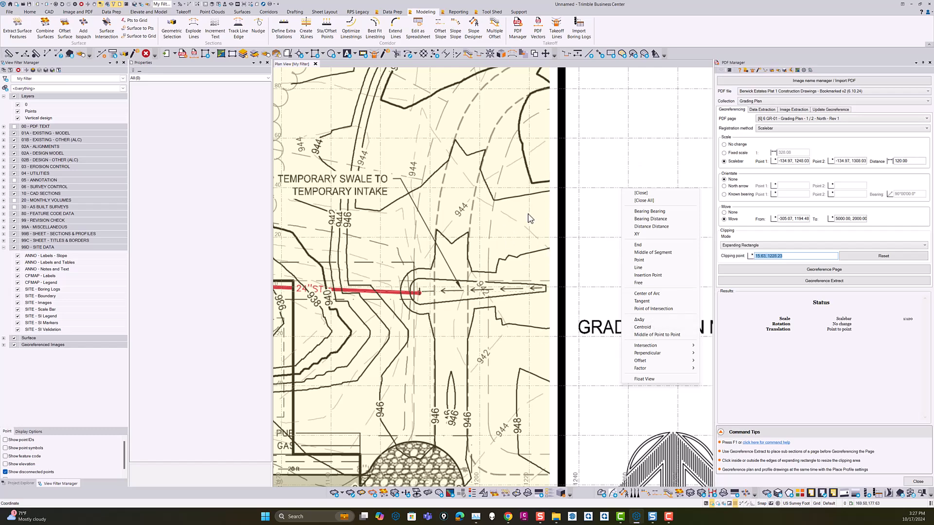
key("Escape")
scroll(528, 209, "down", 6)
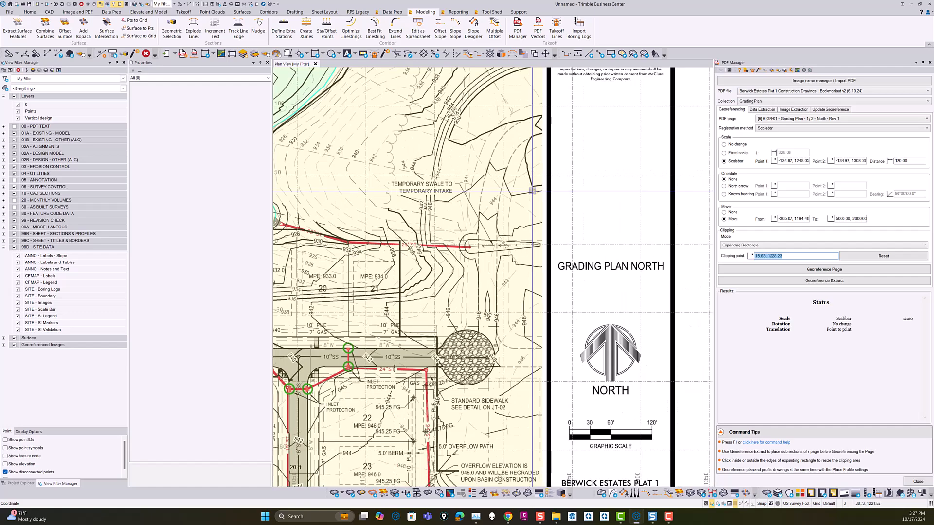
scroll(528, 197, "down", 2)
left_click(813, 269)
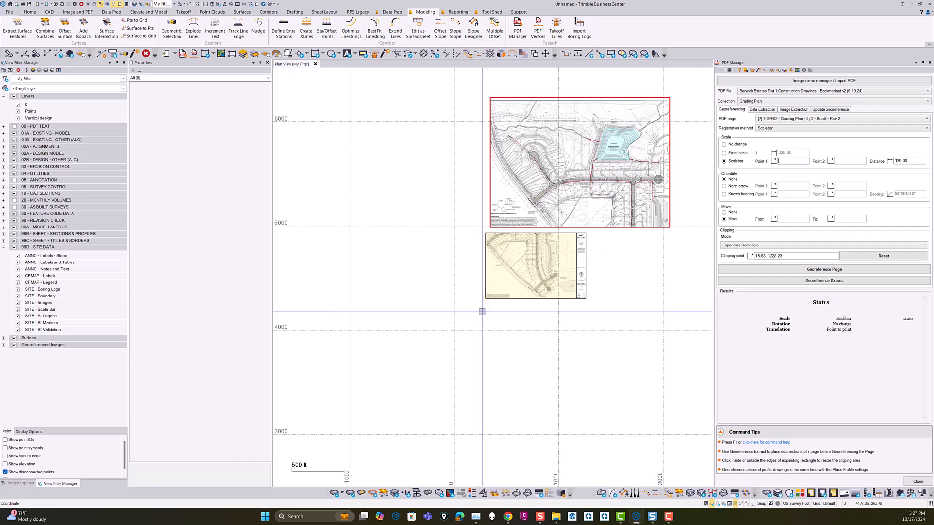
- Scale the South grading page from its graphic scalebar, picking the 0 and 120' ends with a distance of 120
scroll(589, 281, "up", 8)
scroll(503, 265, "up", 4)
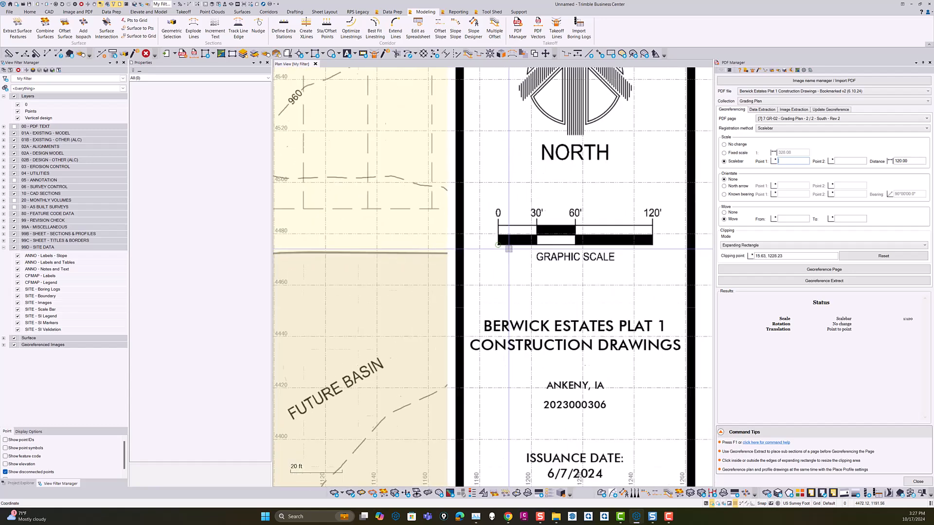
left_click(497, 224)
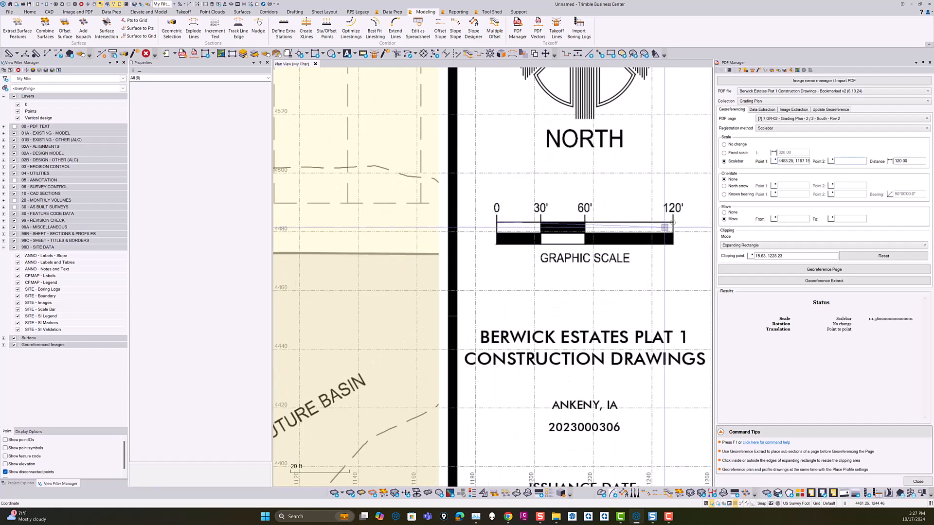
left_click(673, 223)
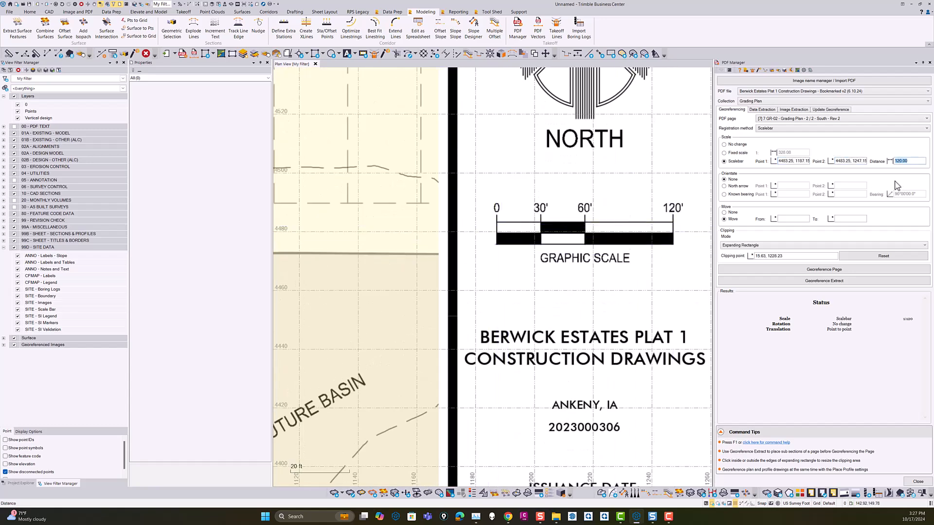
key("Tab")
- Set the move from the upper end of the short contour beside the 954 contour near the future basin to 5000, 2000
left_click(724, 219)
left_click(793, 219)
scroll(428, 264, "down", 5)
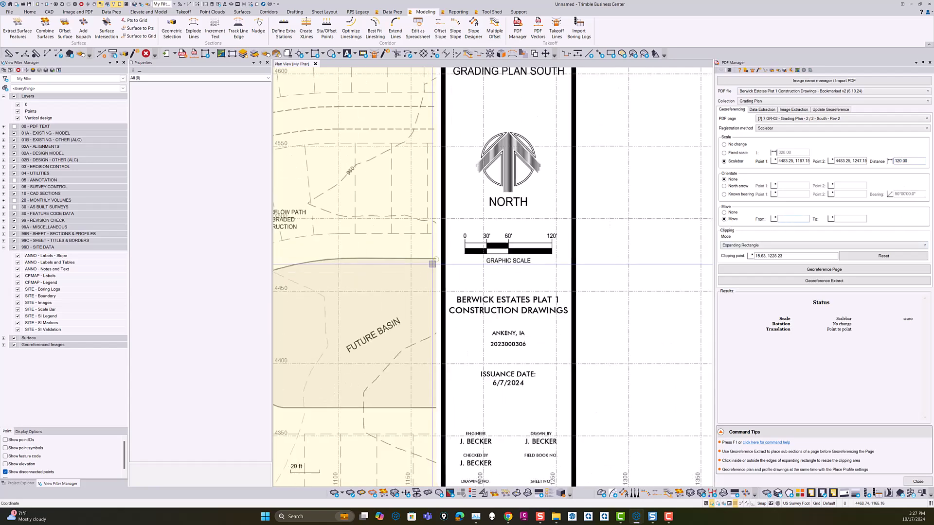
middle_click_drag(428, 264, 559, 309)
middle_click_drag(479, 182, 529, 304)
scroll(525, 311, "up", 5)
scroll(517, 273, "up", 6)
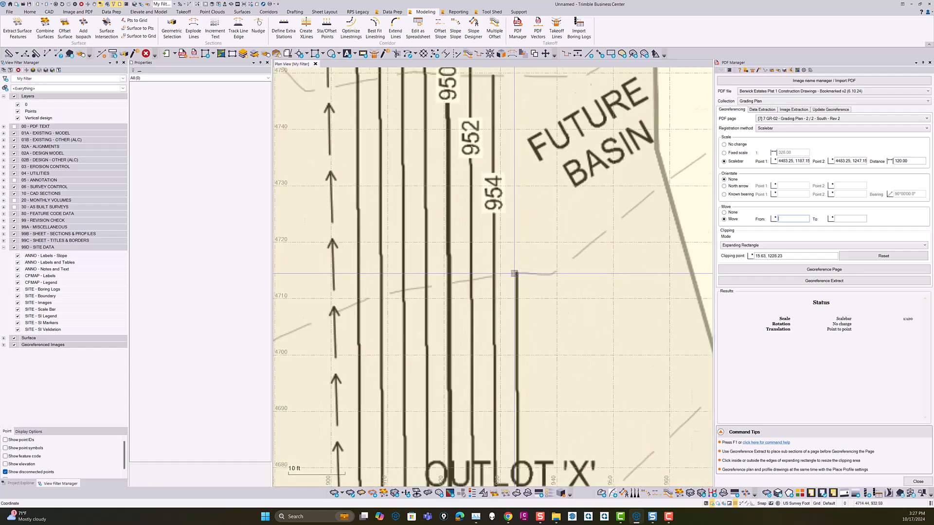
left_click(517, 272)
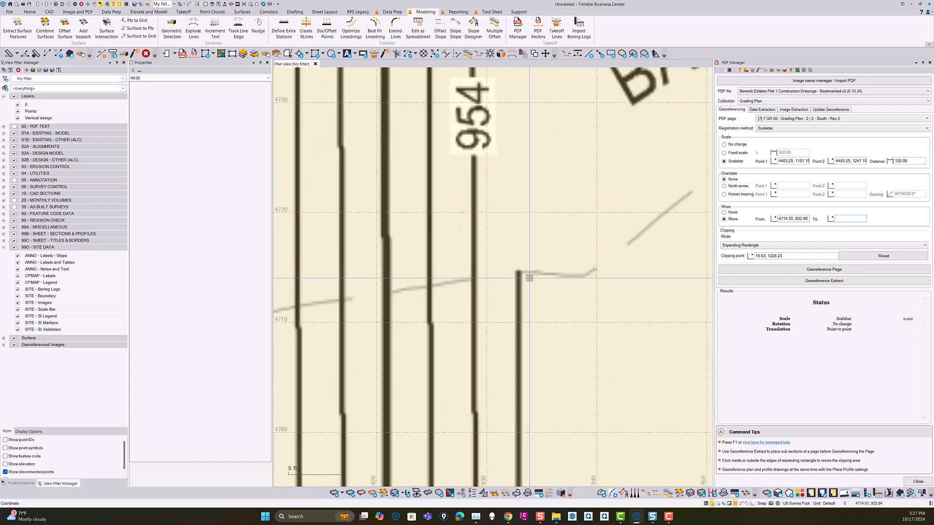
type("5000.00, 2000")
key("Tab")
- Change the South page's clipping mode to Polygon and reset the existing clipping points
left_click(736, 244)
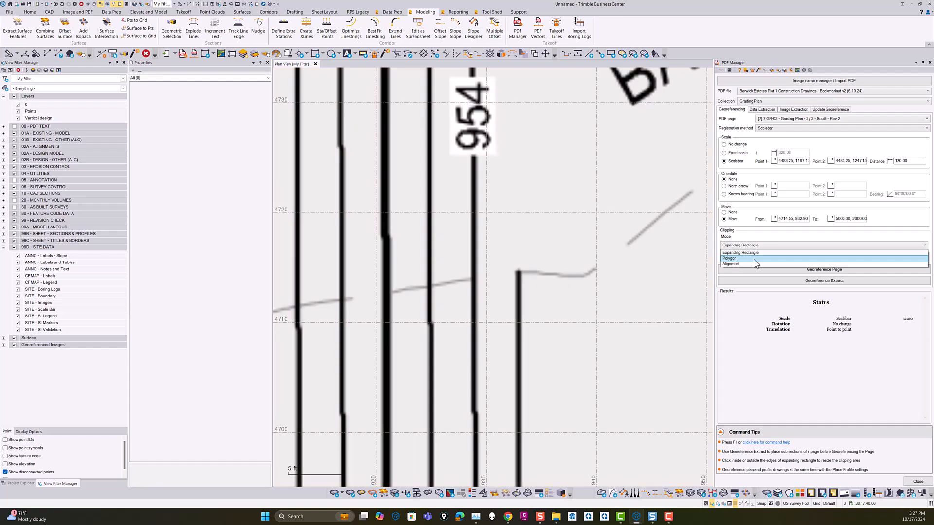
left_click(743, 259)
scroll(593, 279, "down", 4)
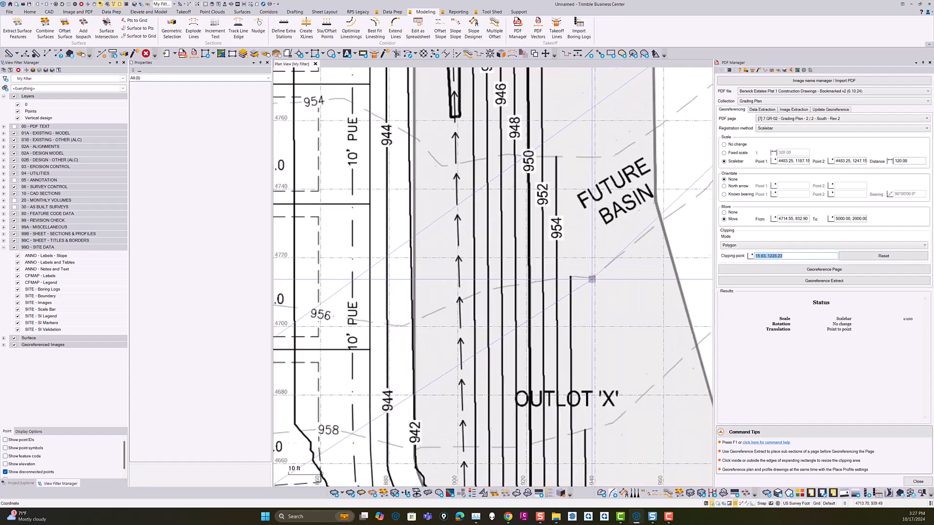
scroll(592, 279, "down", 10)
left_click(881, 257)
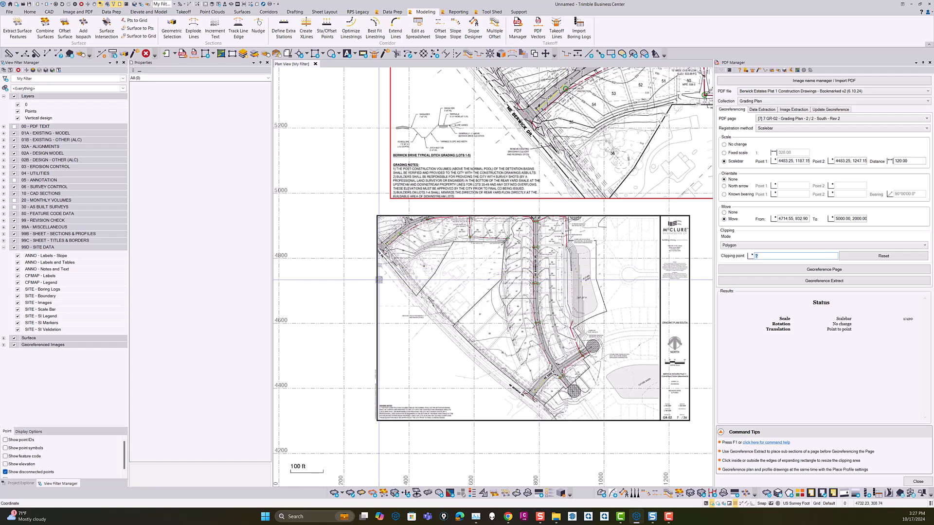
- Trace a stepped clipping polygon around the South sheet's drawing area, excluding the title block and the upper-left part overlapping the North sheet
left_click(601, 277)
left_click(601, 274)
left_click(603, 218)
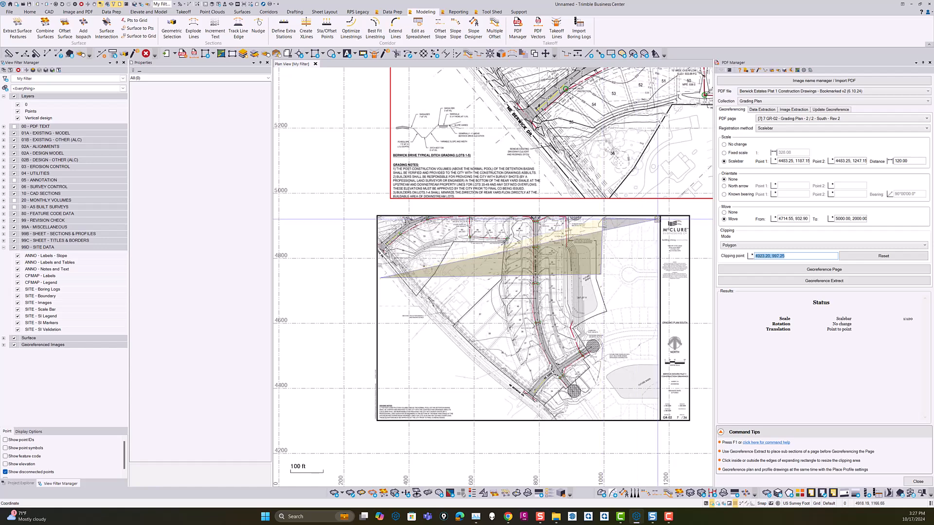
left_click(656, 215)
left_click(659, 419)
left_click(376, 419)
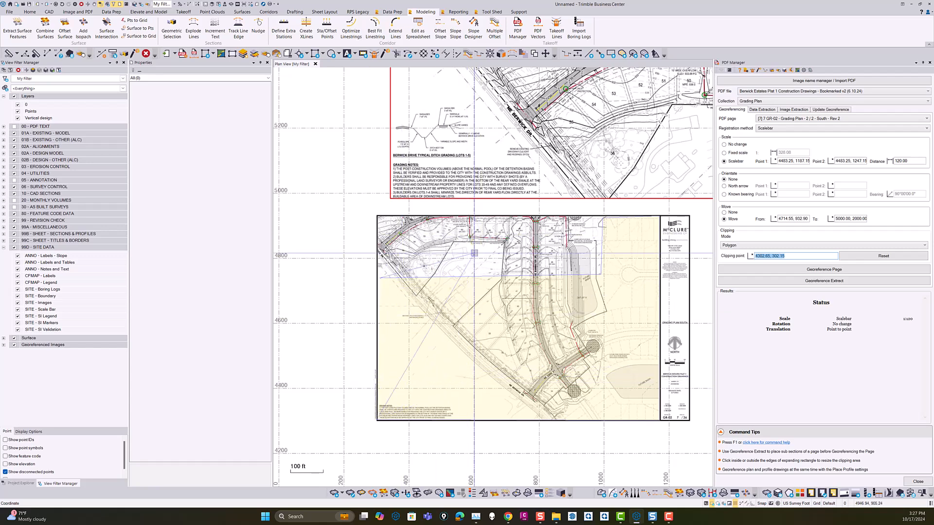
- Georeference the clipped South grading page with the scalebar, move and polygon clipping settings
scroll(481, 226, "down", 3)
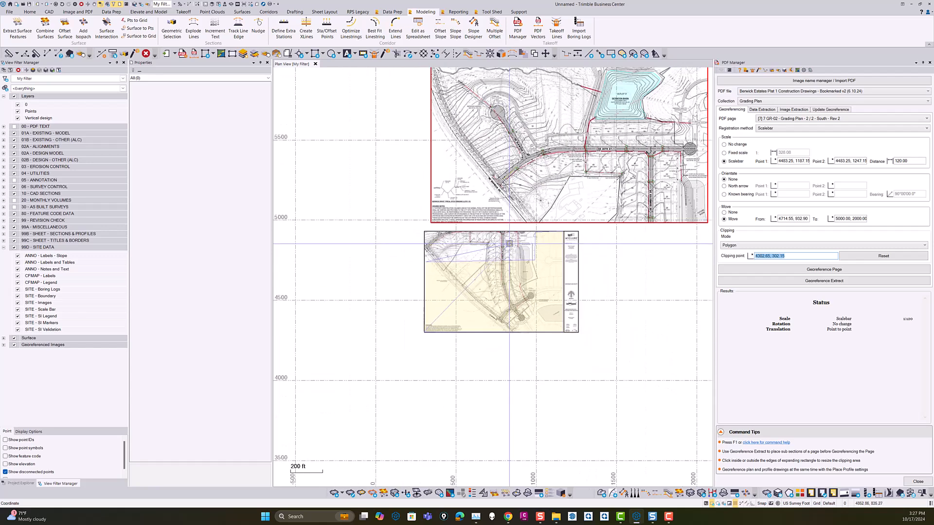
middle_click_drag(509, 244, 465, 244)
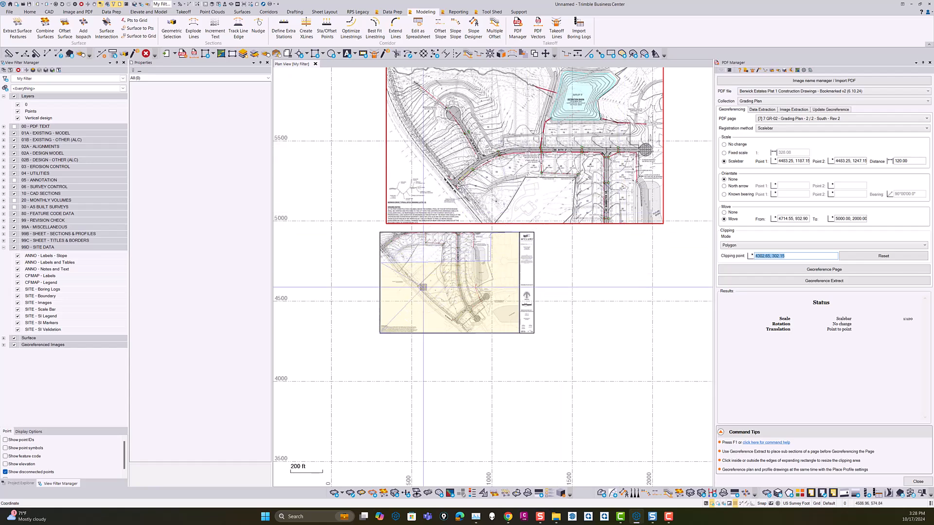
left_click(817, 270)
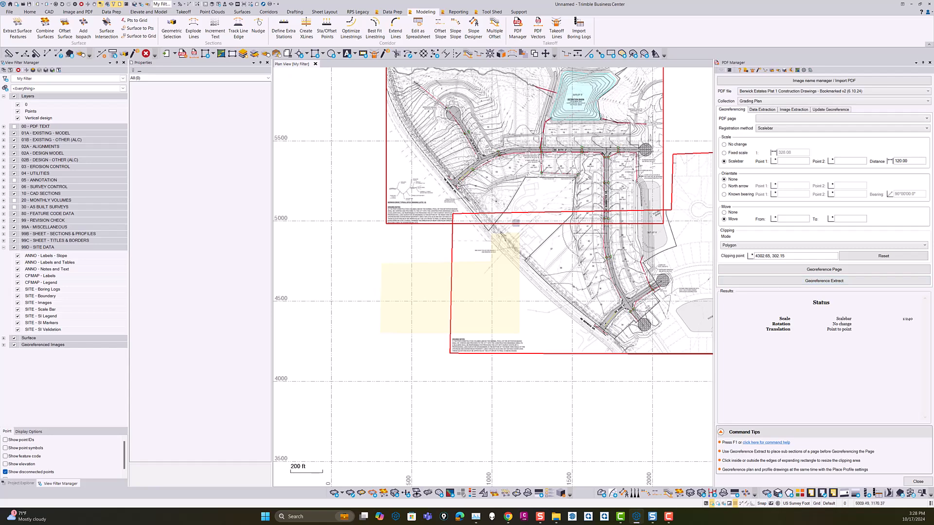
scroll(603, 257, "down", 3)
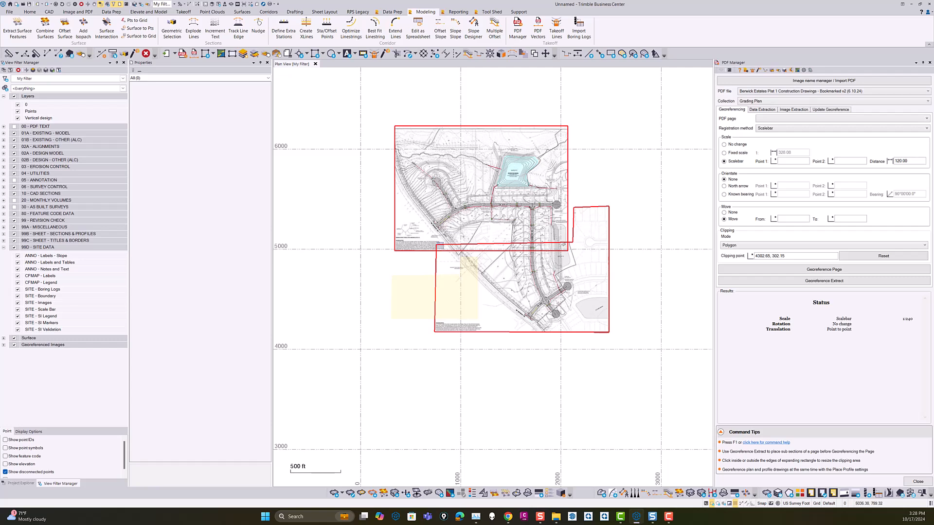
- Enable the Near point object snap in the running snap mode options
left_click(759, 504)
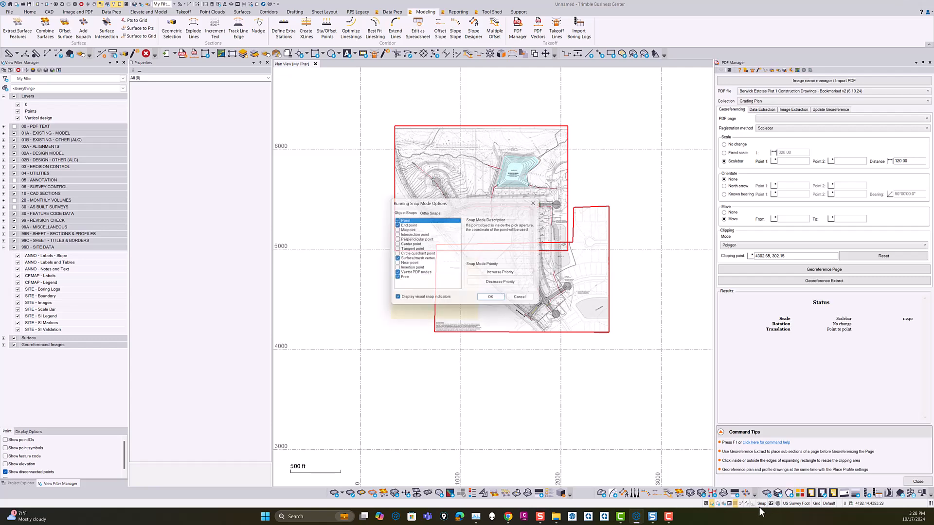
left_click(408, 265)
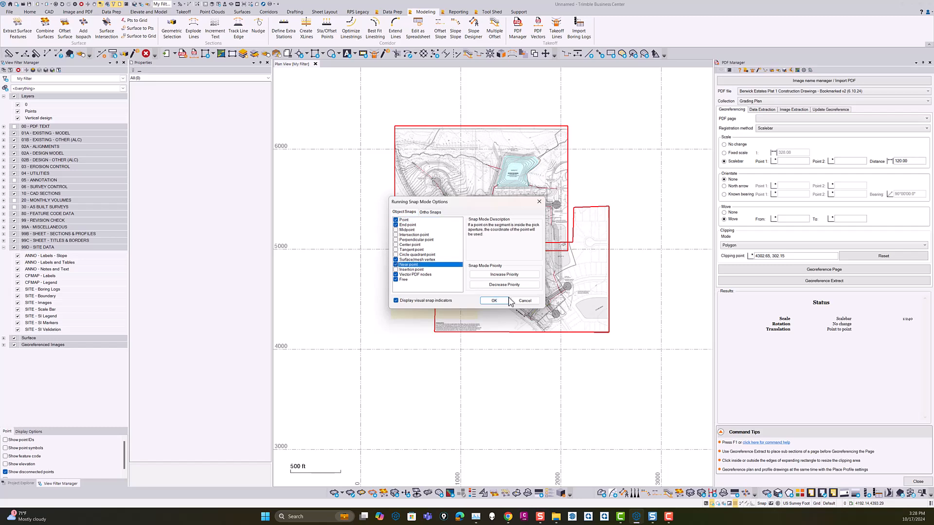
left_click(493, 300)
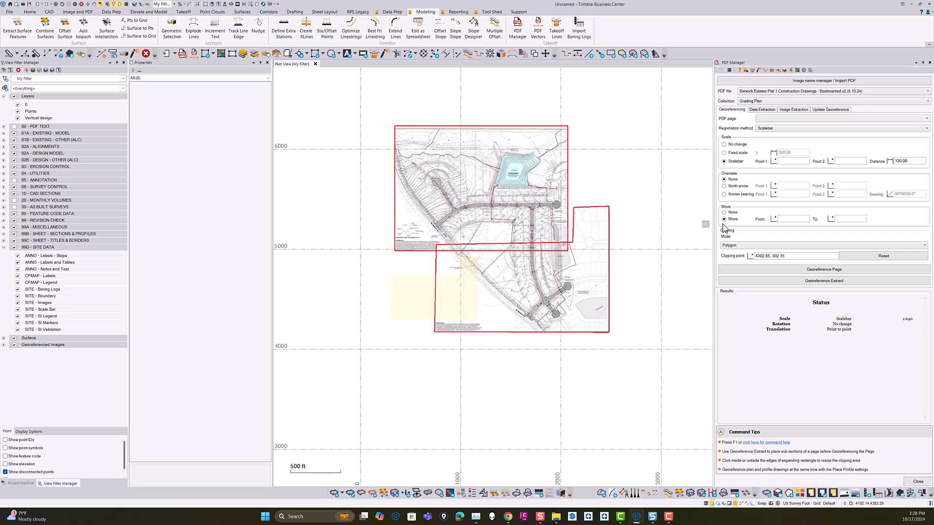
- Start Smart Edit in Linestring Edit mode and select the South grading plan's boundary line
left_click(757, 71)
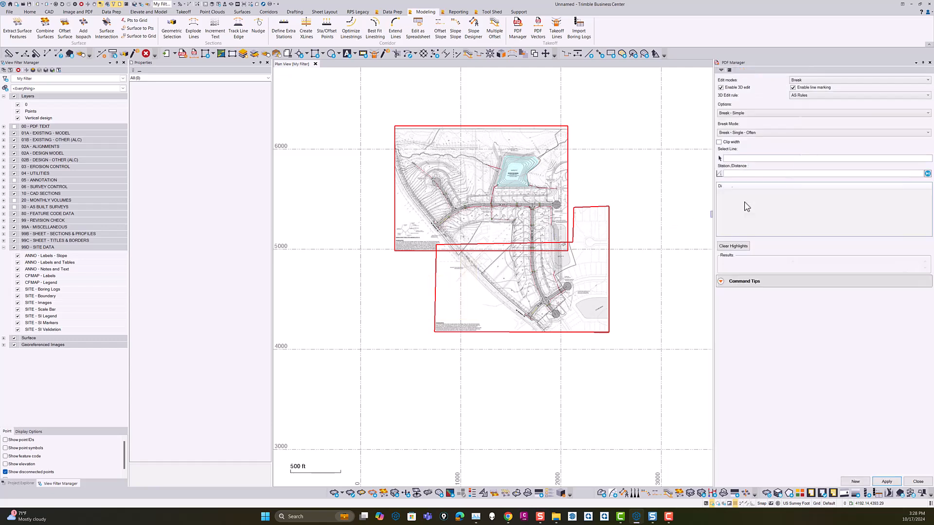
left_click(800, 81)
left_click(810, 110)
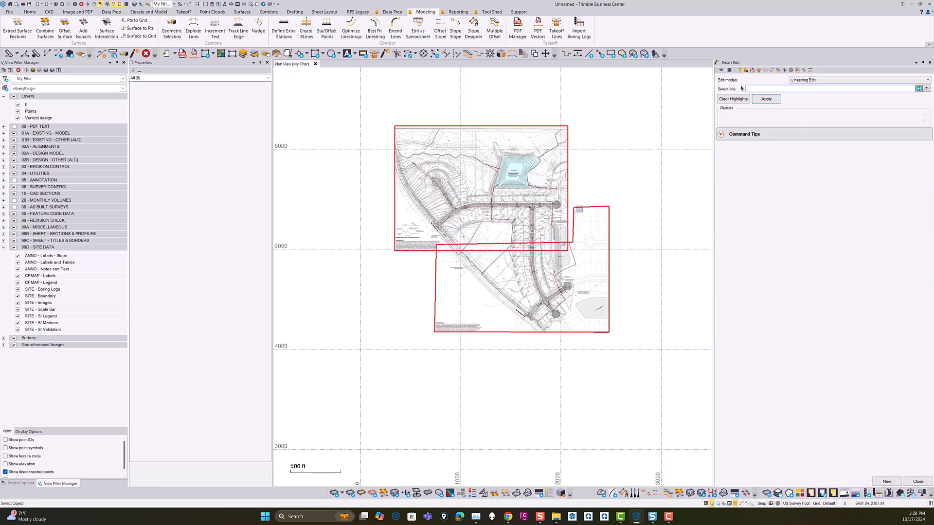
left_click(584, 221)
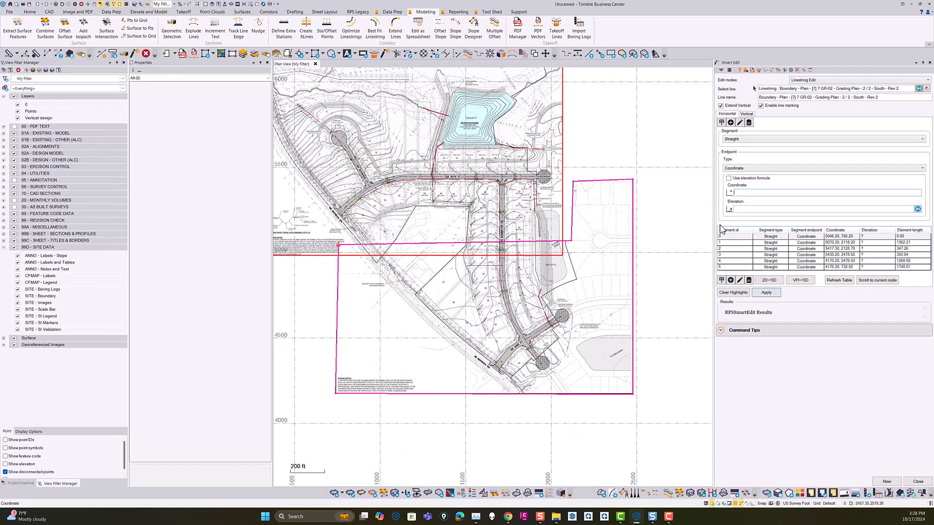
- Show the South boundary's grips and move its two inner step nodes onto the North sheet's lower-right corner and right edge
right_click(723, 254)
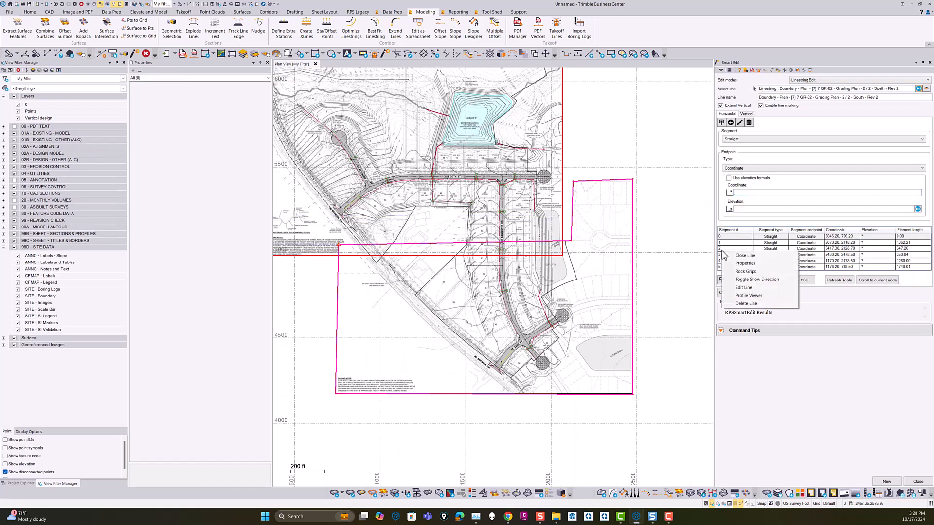
left_click(759, 279)
left_click_drag(565, 242, 551, 267)
left_click_drag(569, 141, 554, 127)
scroll(550, 143, "up", 1)
scroll(550, 143, "up", 2)
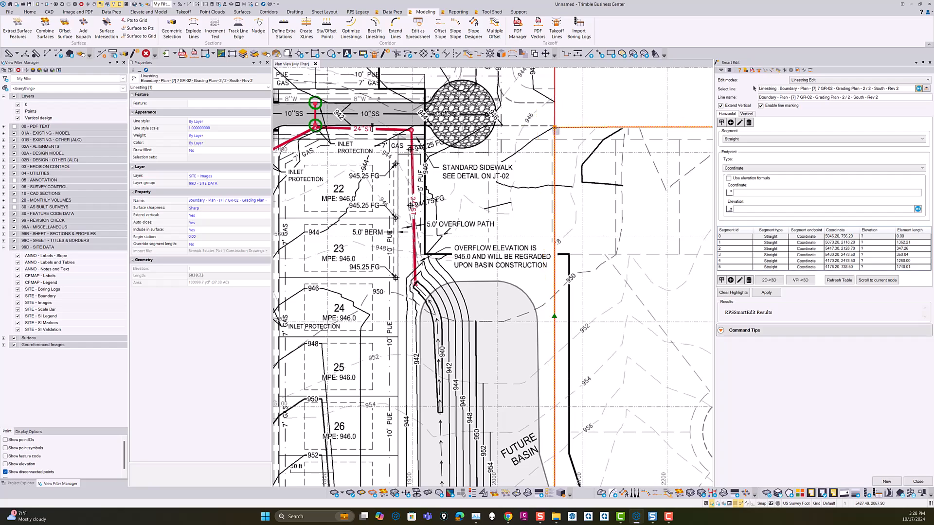
scroll(554, 128, "up", 3)
- Move the South boundary's upper-left node onto the bottom edge of the North sheet's boundary
scroll(554, 130, "down", 5)
mouse_move(340, 272)
middle_mouse_down()
mouse_move(514, 282)
mouse_move(653, 262)
middle_mouse_up()
left_click_drag(438, 199, 456, 208)
scroll(430, 220, "up", 6)
scroll(486, 272, "down", 6)
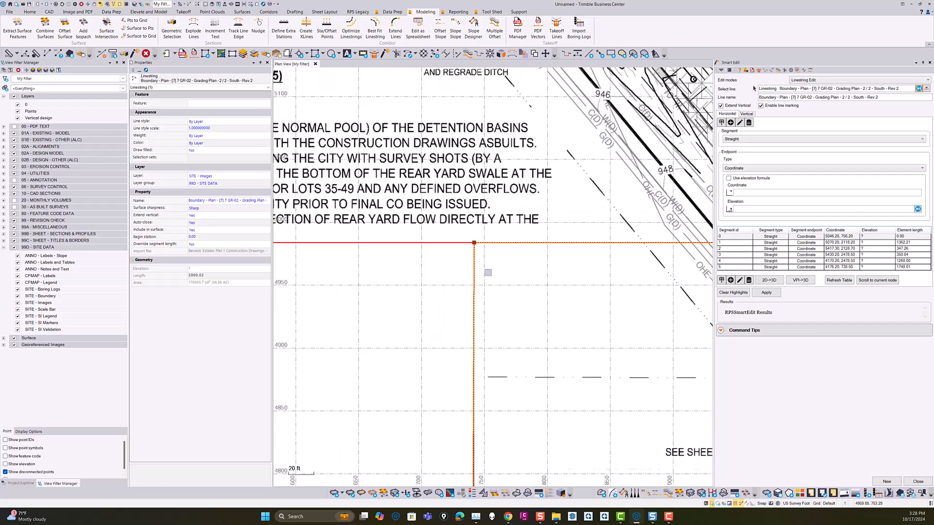
- Move the South boundary's lower-left and lower-right nodes to the inner corners of the sheet's black border
middle_click_drag(506, 457, 479, 260)
scroll(453, 346, "up", 8)
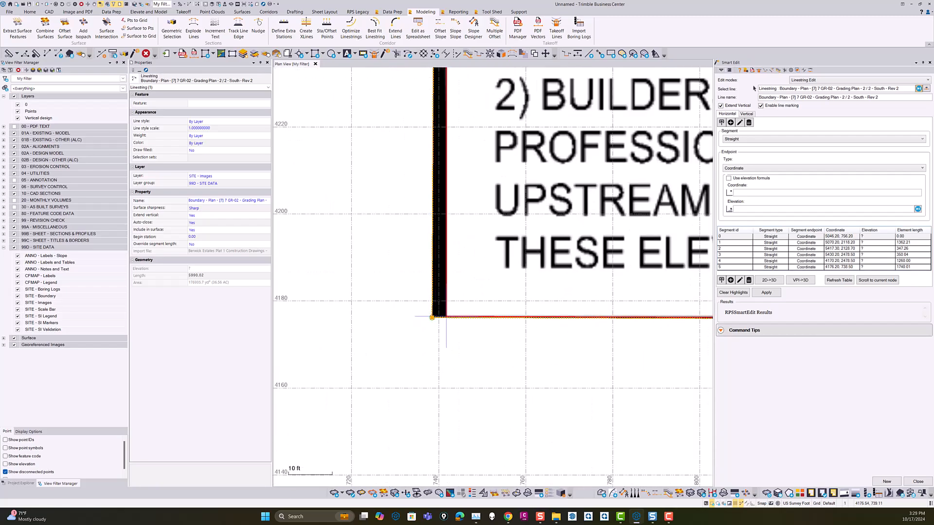
scroll(446, 317, "down", 8)
scroll(654, 323, "up", 7)
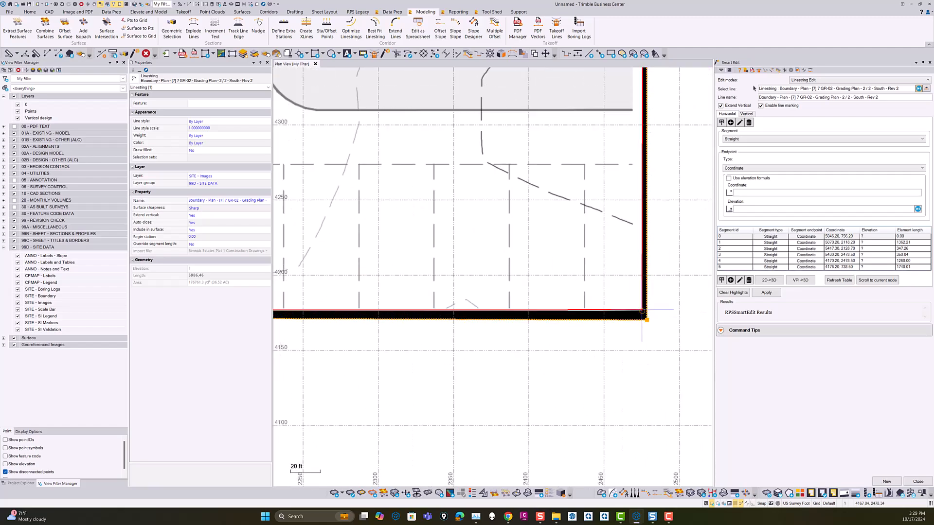
- Move the South boundary's upper-right node to the inner edge of the black border and close Smart Edit
scroll(642, 310, "down", 15)
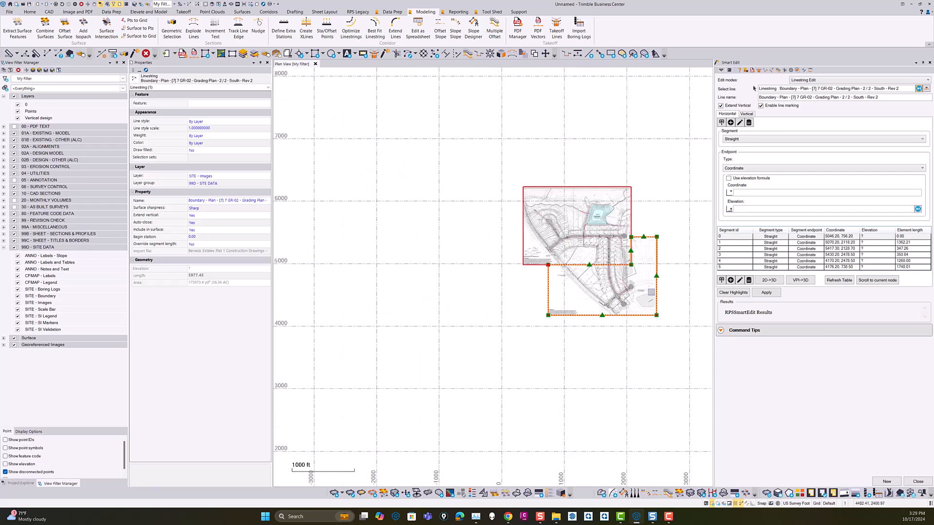
scroll(656, 236, "up", 15)
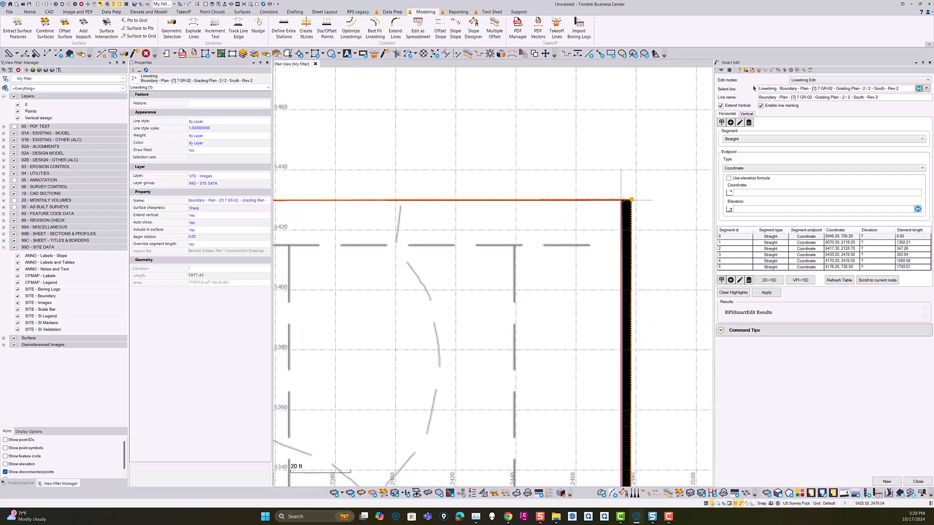
left_click(621, 200)
scroll(629, 234, "down", 2)
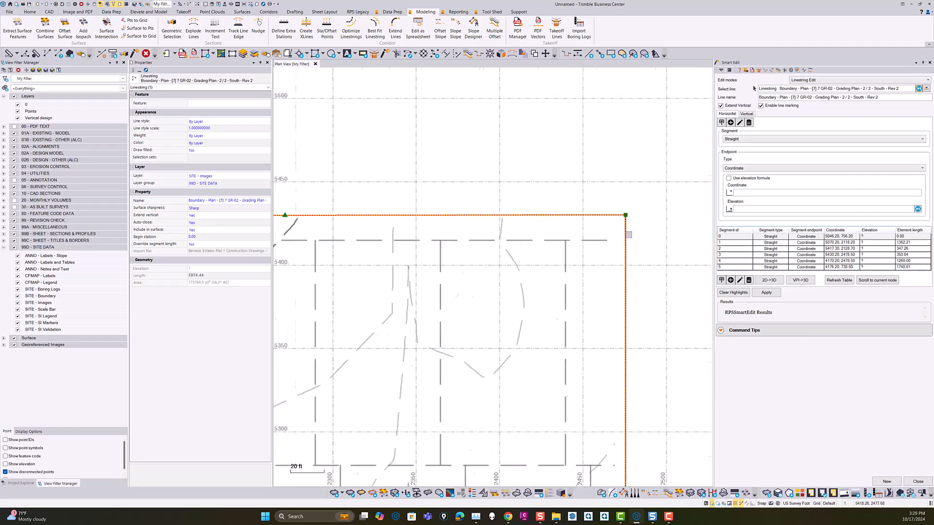
scroll(628, 235, "down", 5)
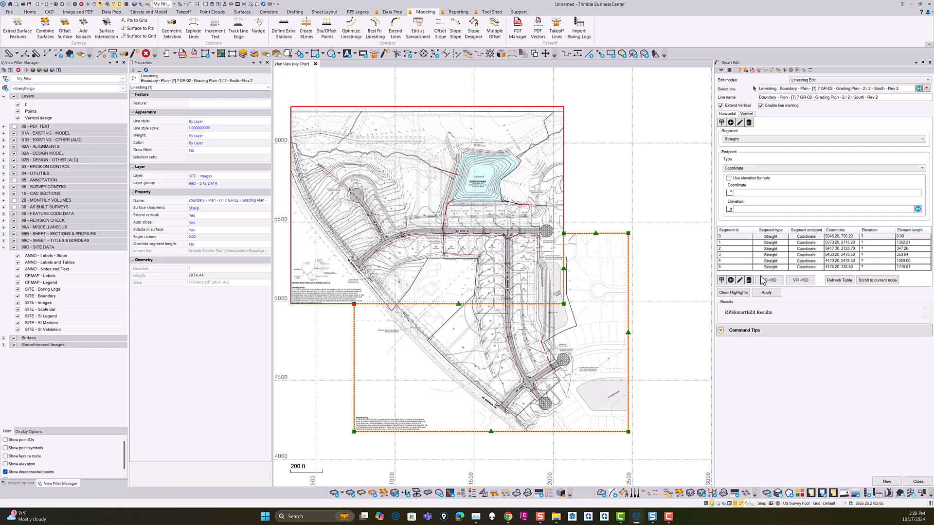
left_click(913, 481)
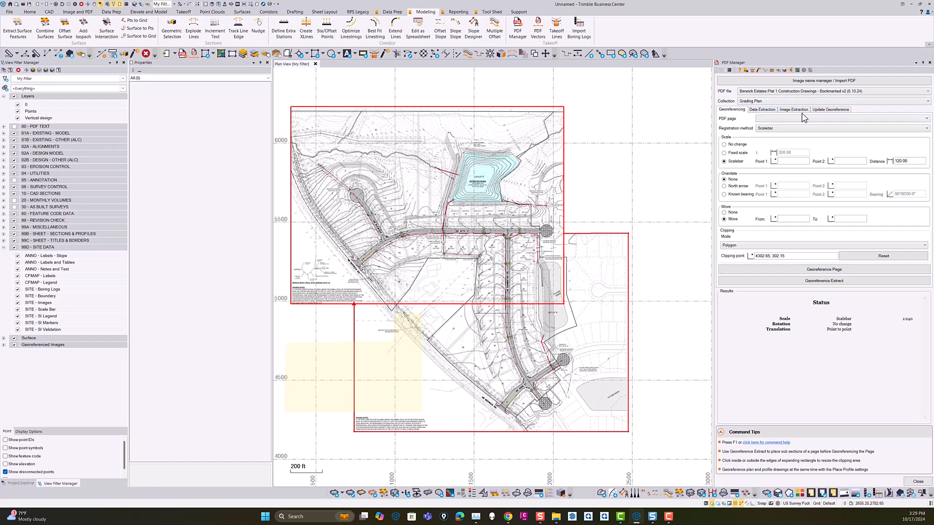
- View the grading plans' data extraction summary and hide the North georeferenced image to check the South sheet's clipped edges
left_click(762, 110)
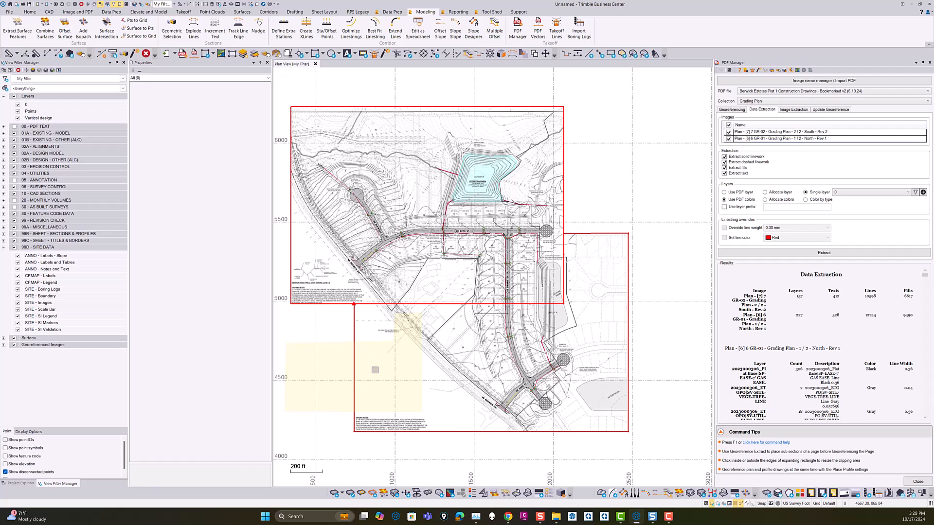
left_click(4, 345)
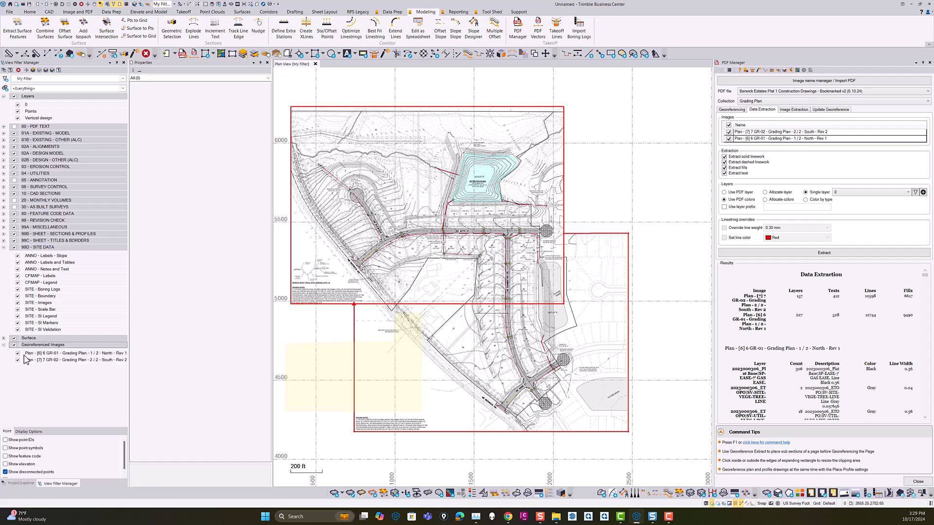
left_click(18, 360)
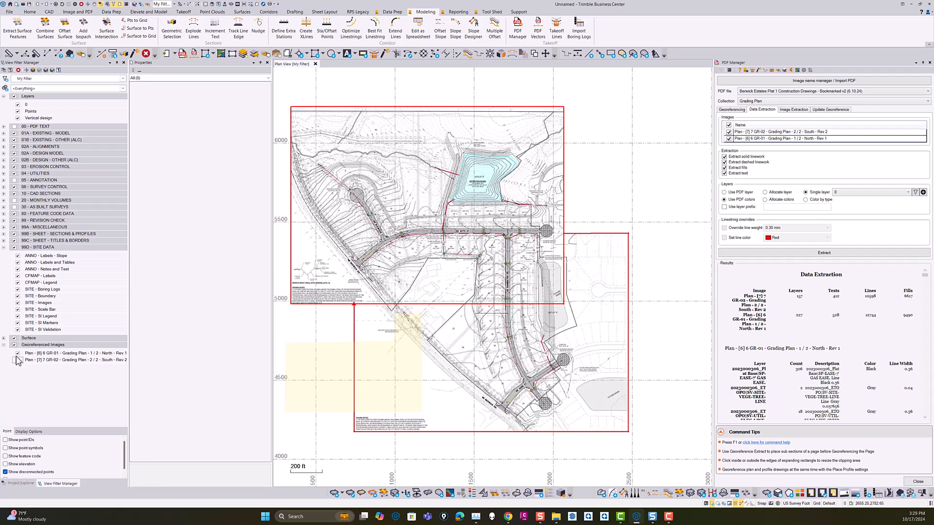
left_click(18, 353)
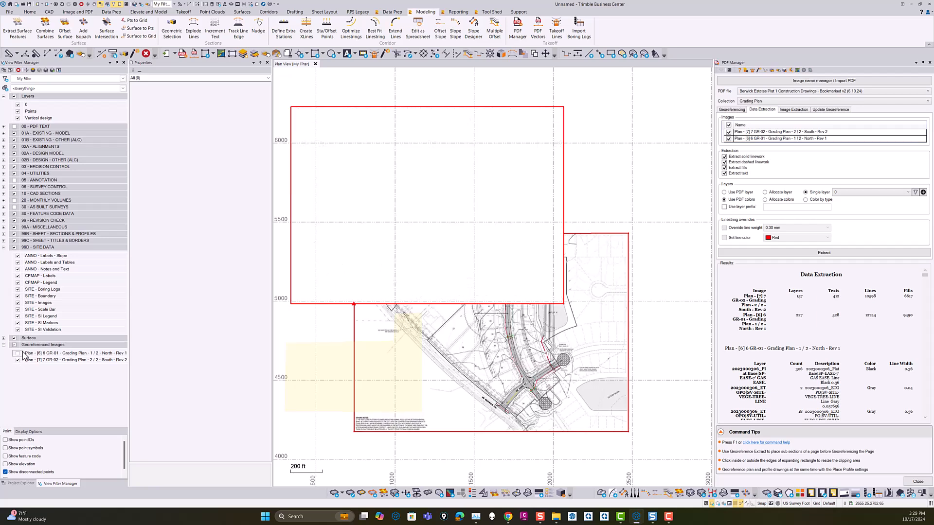
- Show the North georeferenced image again and inspect the properties of its boundary linestring
left_click(18, 354)
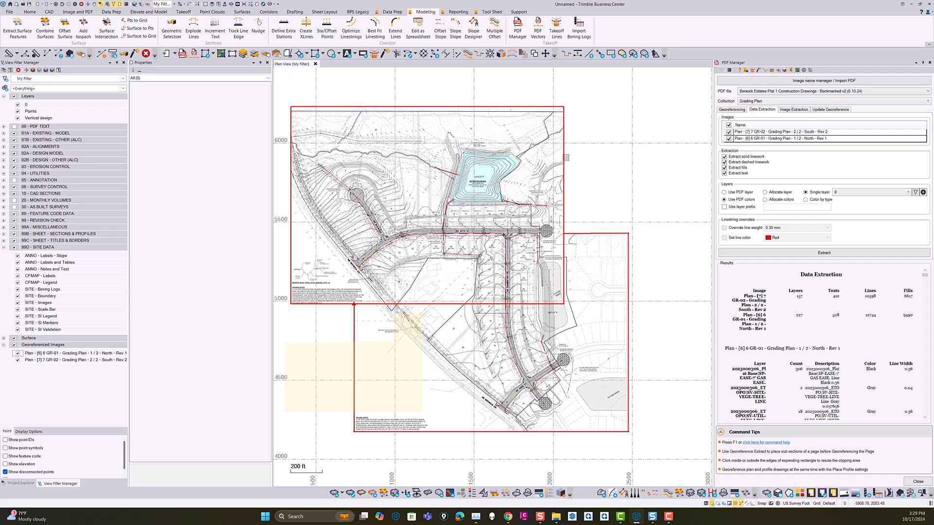
left_click(560, 157)
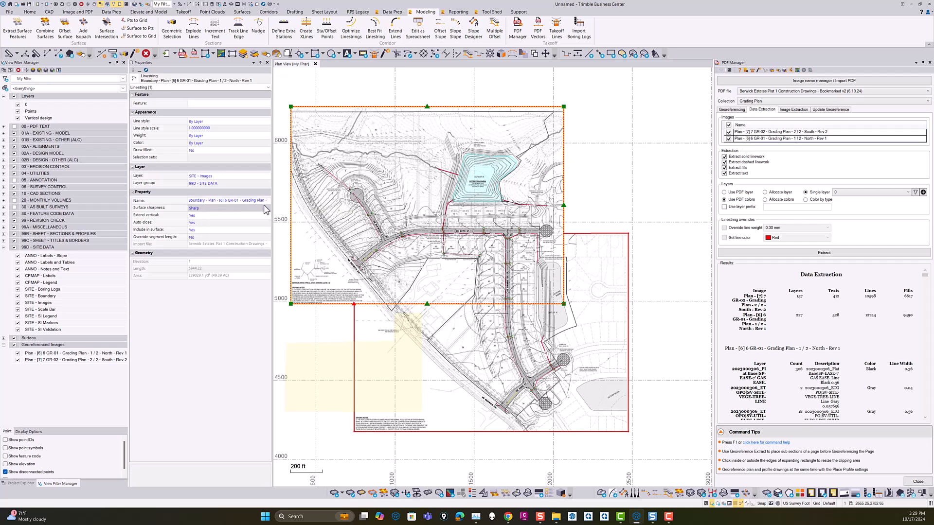
left_click(194, 314)
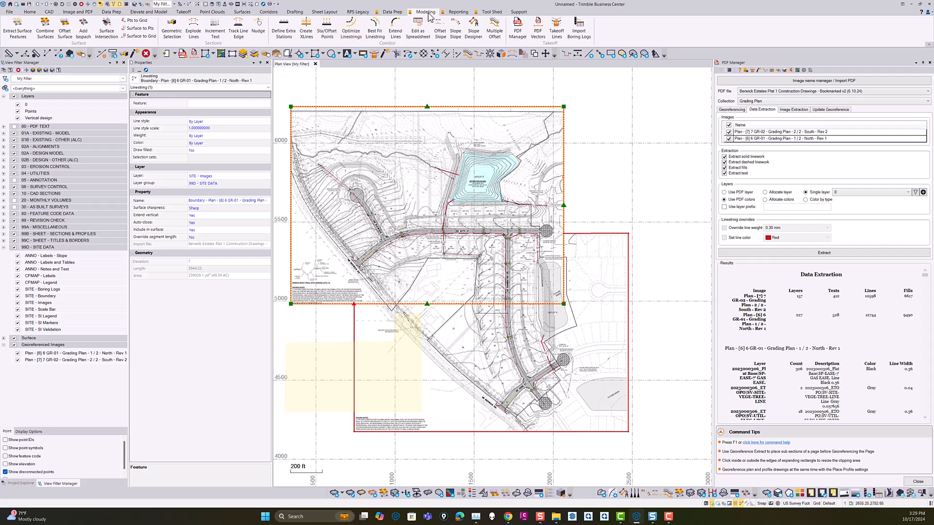
- Label the North and South sheet boundaries with Label Polygons, using the RPS - PDF Sheet Names style on layer SITE - Images
left_click(298, 12)
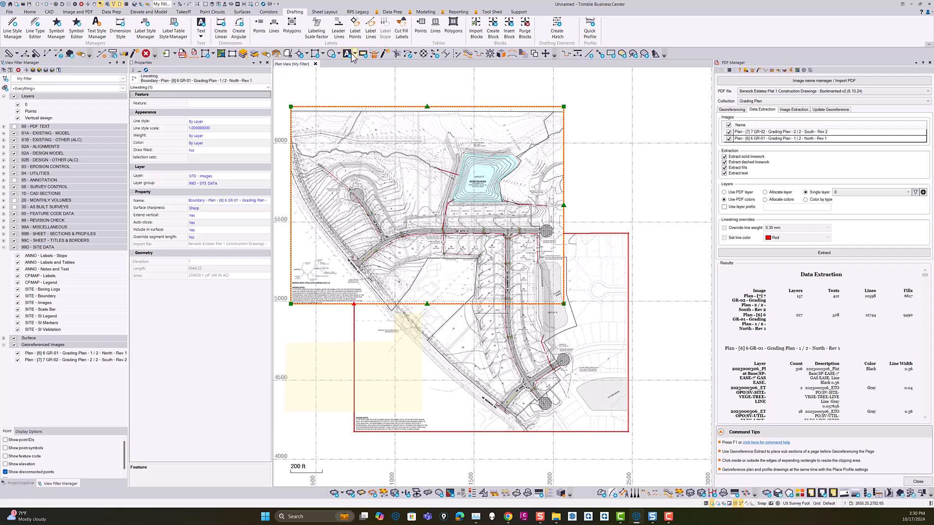
left_click(292, 24)
left_click(733, 85)
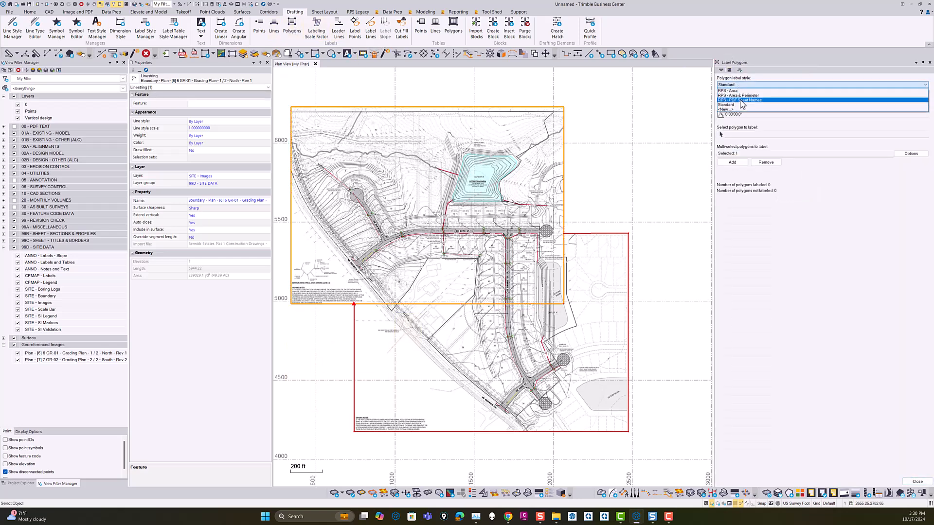
left_click(748, 101)
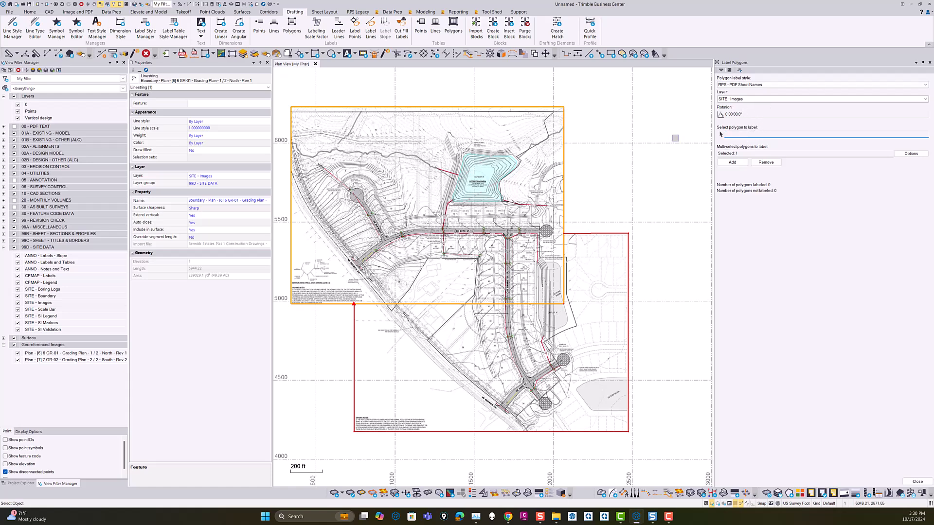
left_click(553, 107)
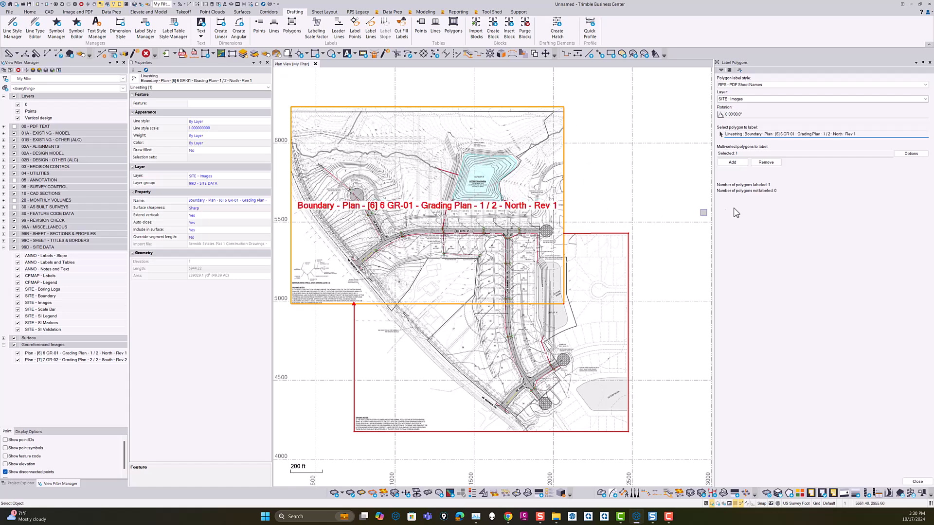
left_click(612, 234)
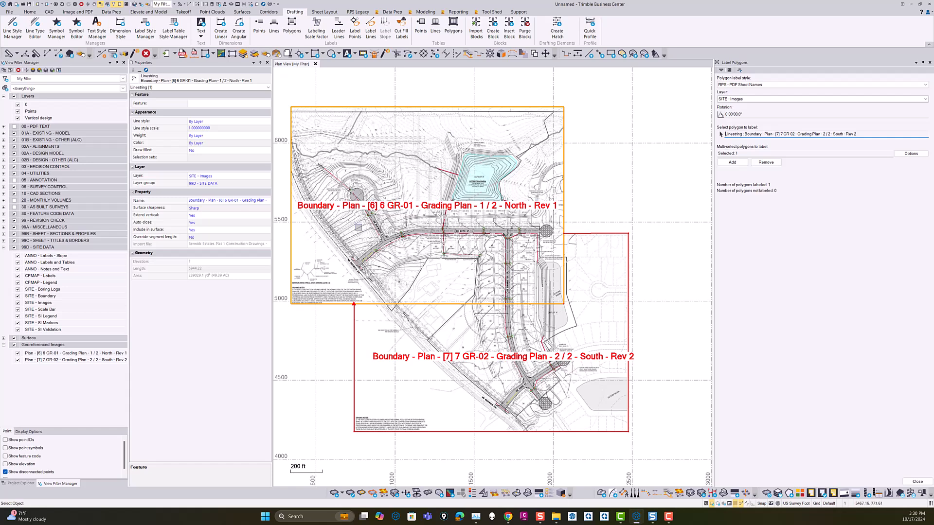
left_click(922, 482)
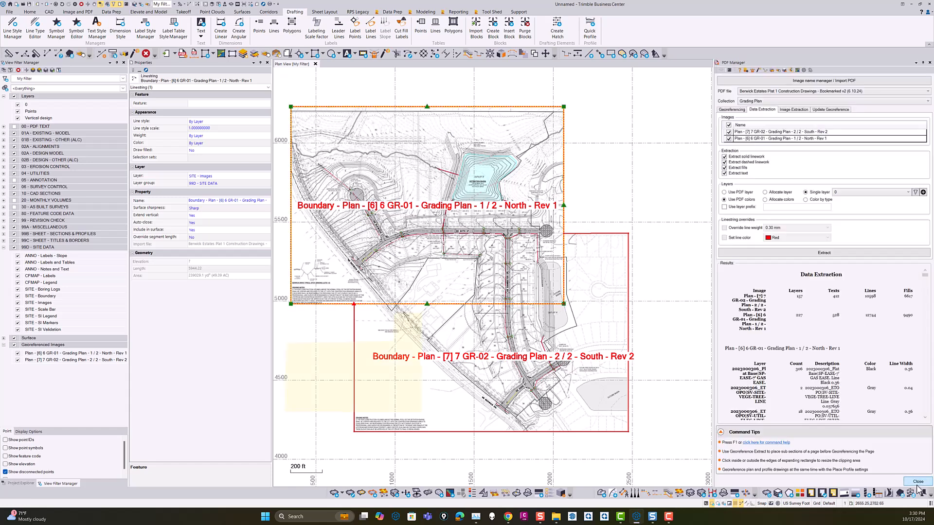
- Review the georeferenced pages in the image name manager and hide the SITE - Images layer
left_click(823, 80)
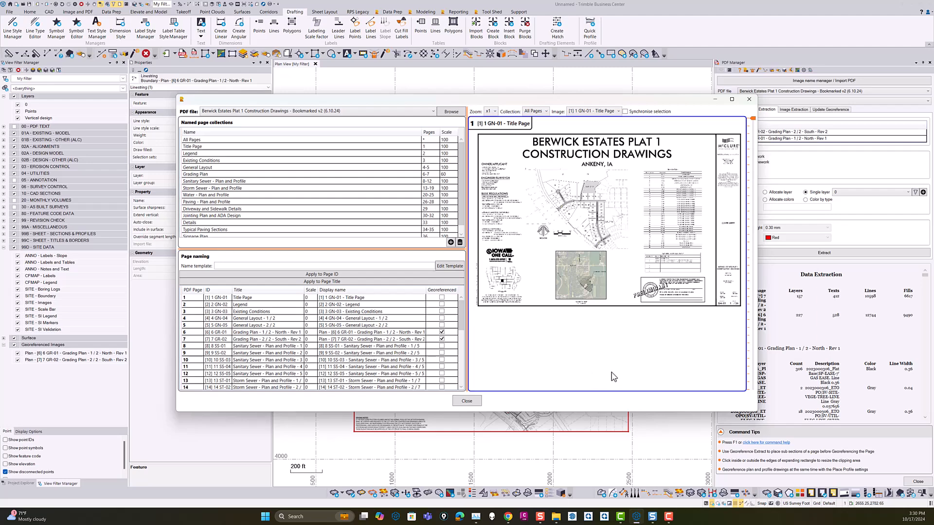
left_click(466, 401)
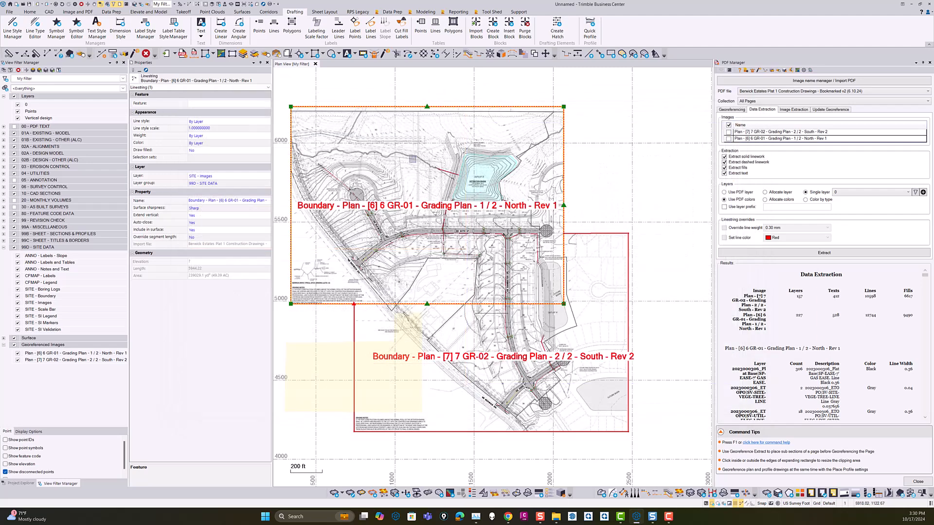
left_click(18, 302)
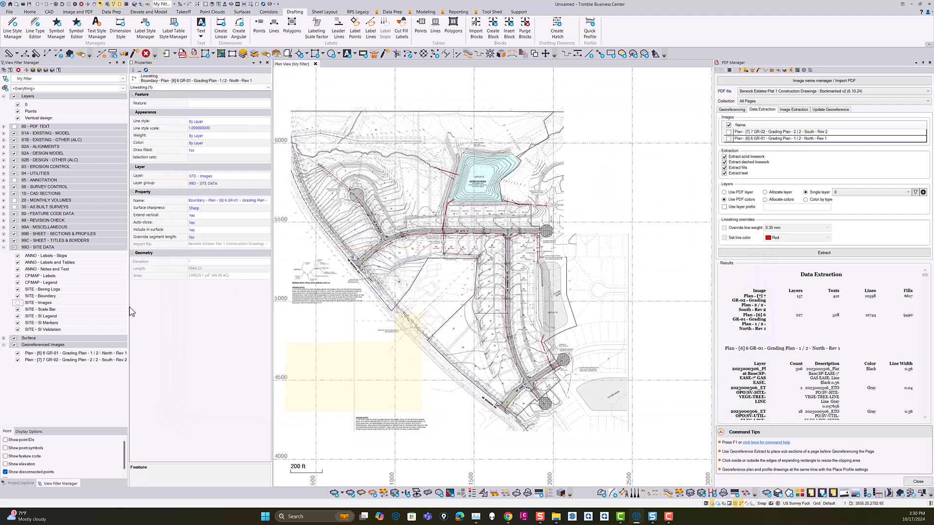
- Extract both grading sheets' data with PDF layers, allocated colors, the layer prefix GRDG - and a 0.30 mm line weight override
left_click(729, 132)
left_click(729, 139)
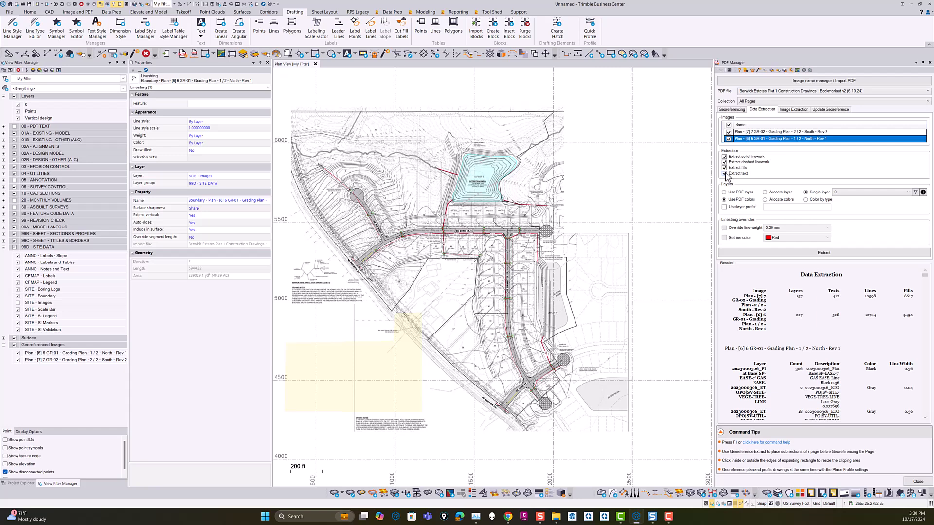
left_click(725, 192)
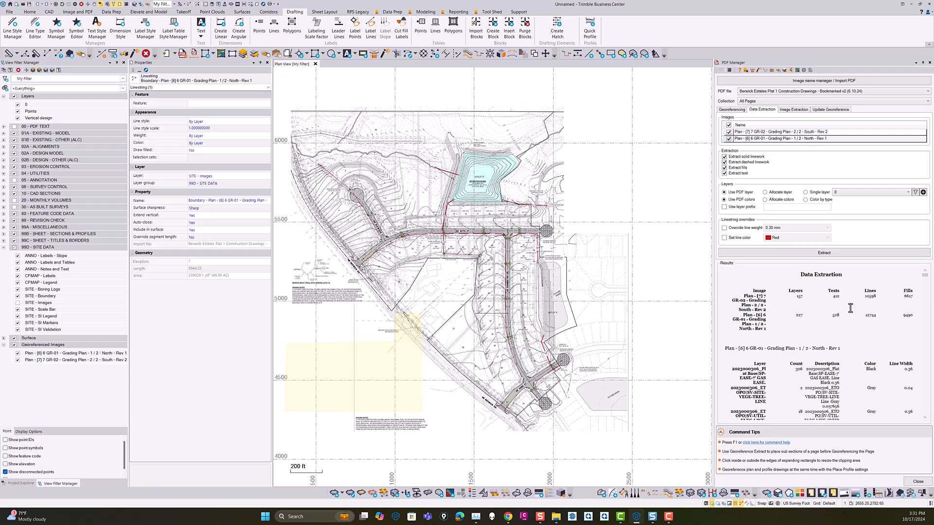
scroll(780, 351, "down", 2)
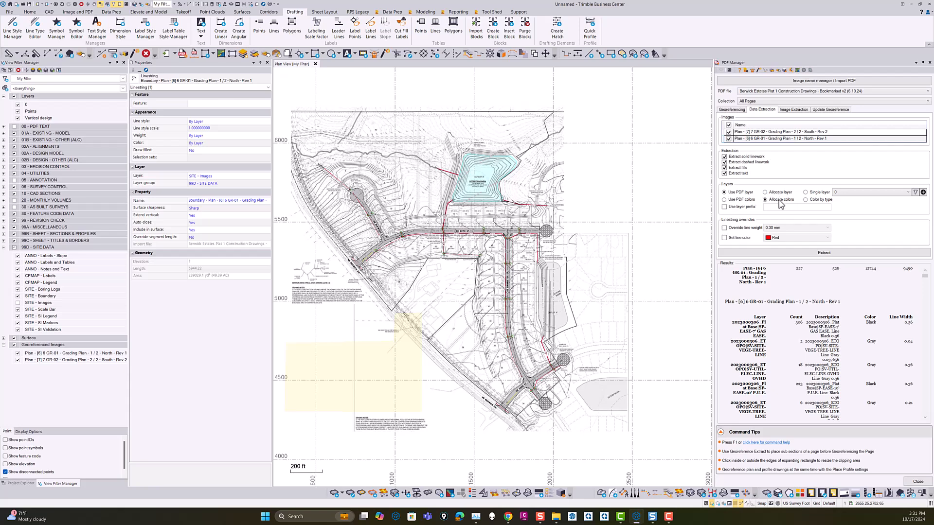
left_click(724, 207)
left_click(724, 228)
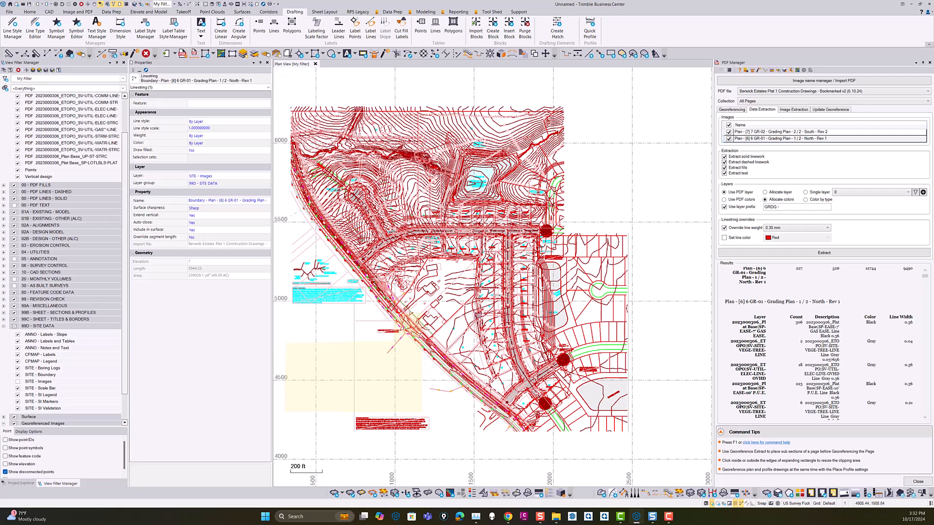
- Check the extracted linework in plan view and load page [1] 1 GN-01 - Title Page for image extraction
scroll(484, 315, "down", 3)
middle_click_drag(485, 314, 457, 226)
middle_click_drag(458, 325, 456, 261)
scroll(459, 274, "down", 2)
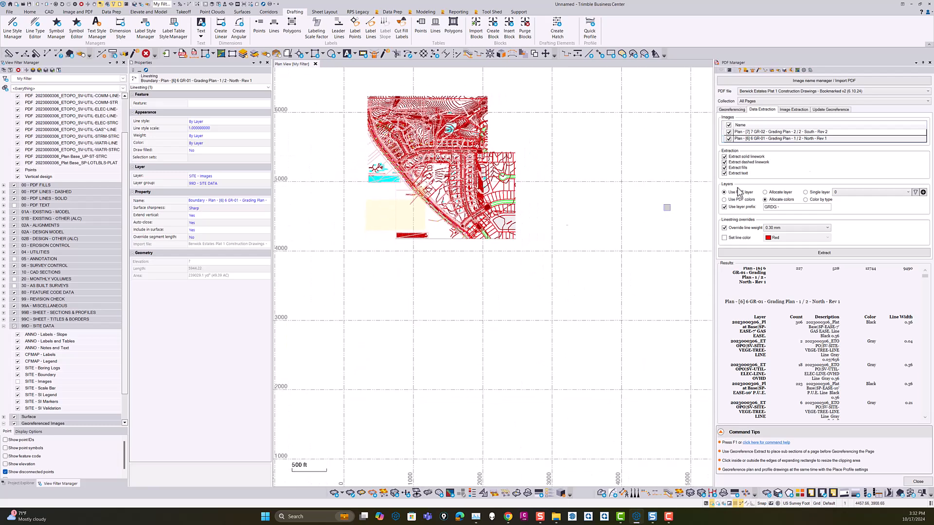
left_click(794, 110)
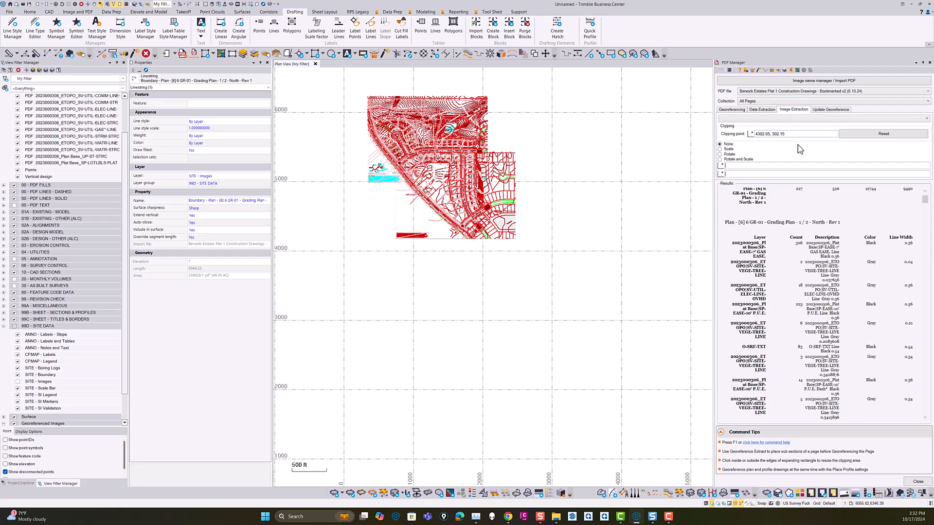
left_click(740, 119)
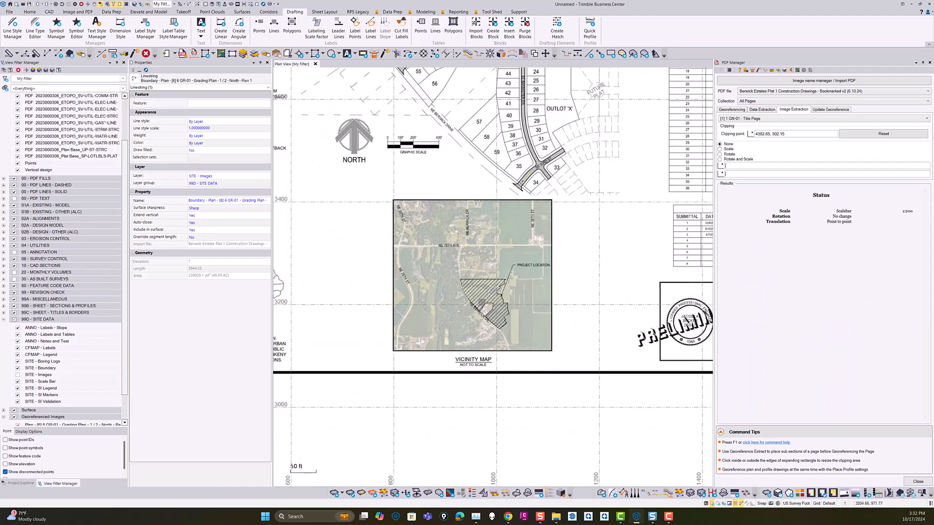
left_click(792, 133)
left_click(392, 199)
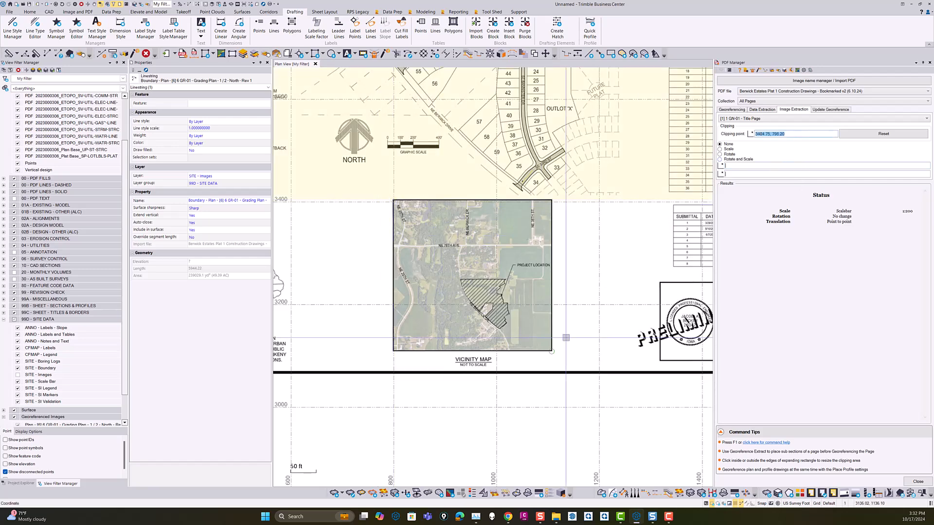
left_click(551, 351)
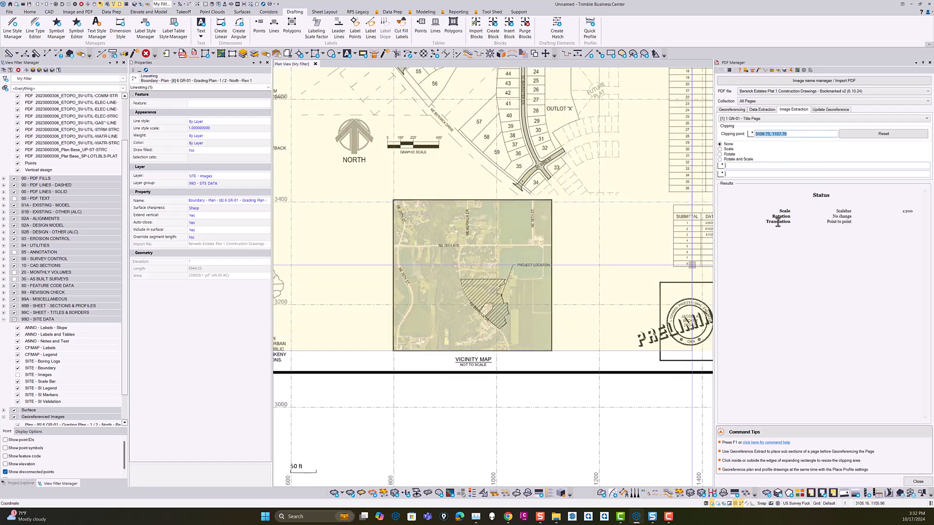
left_click(856, 134)
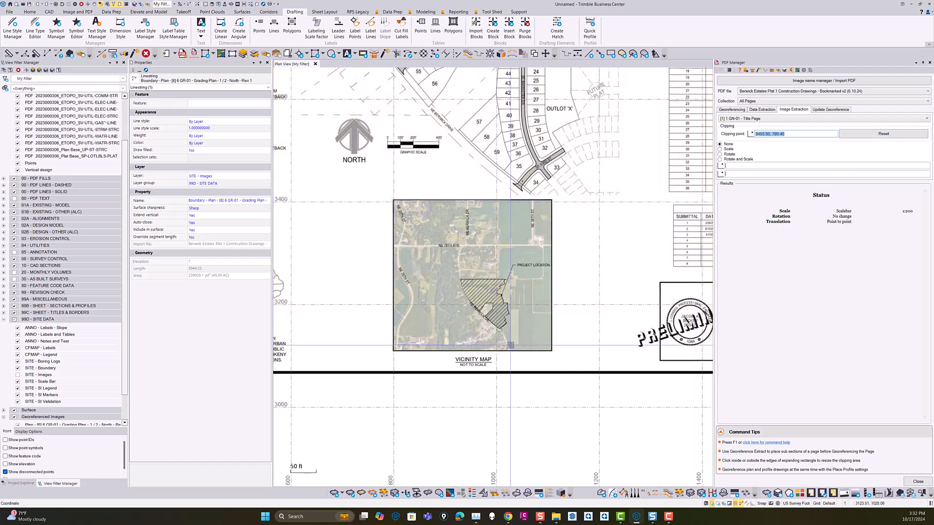
- Clip the title page to the vicinity map's border and extend the clipping area below the map's caption
left_click(547, 347)
scroll(463, 371, "up", 2)
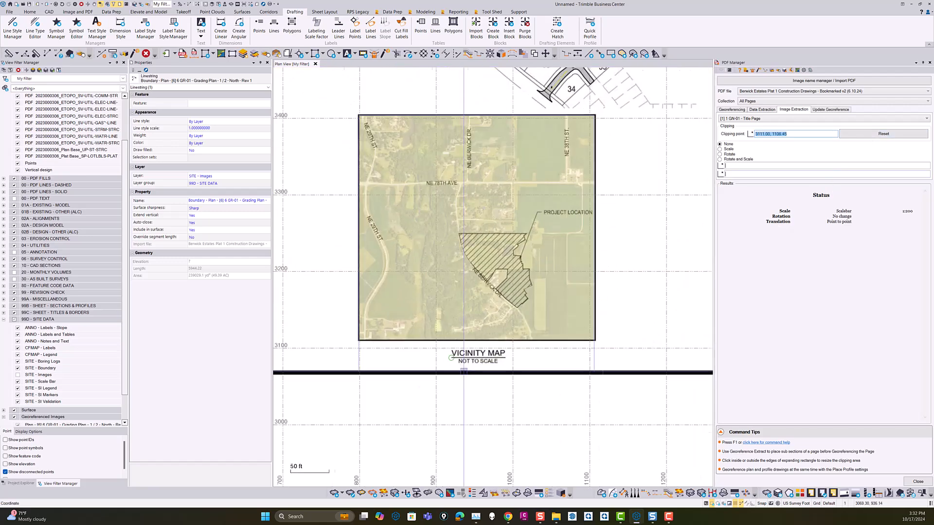
scroll(463, 370, "up", 1)
left_click(472, 365)
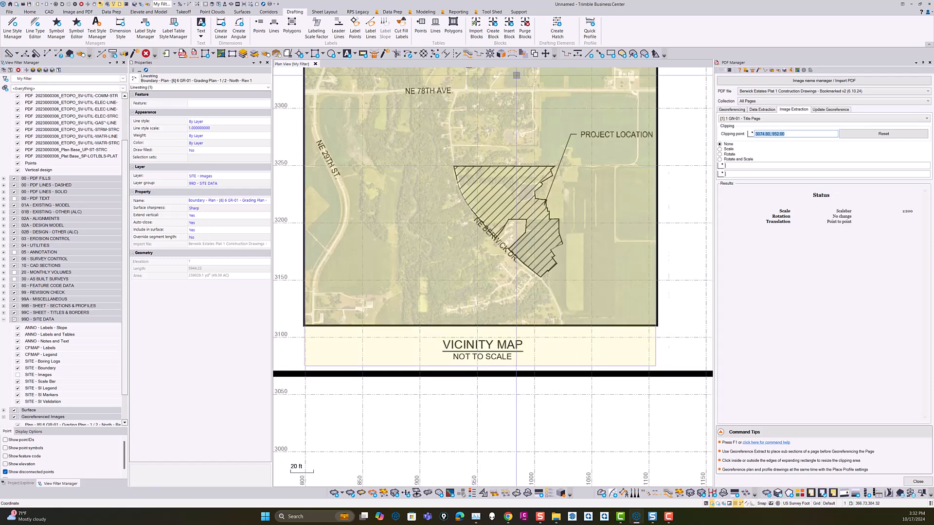
- Realign the clipping area with the vicinity map's lower-left corner and extend it below the NOT TO SCALE caption
scroll(320, 328, "up", 4)
middle_click_drag(320, 327, 491, 313)
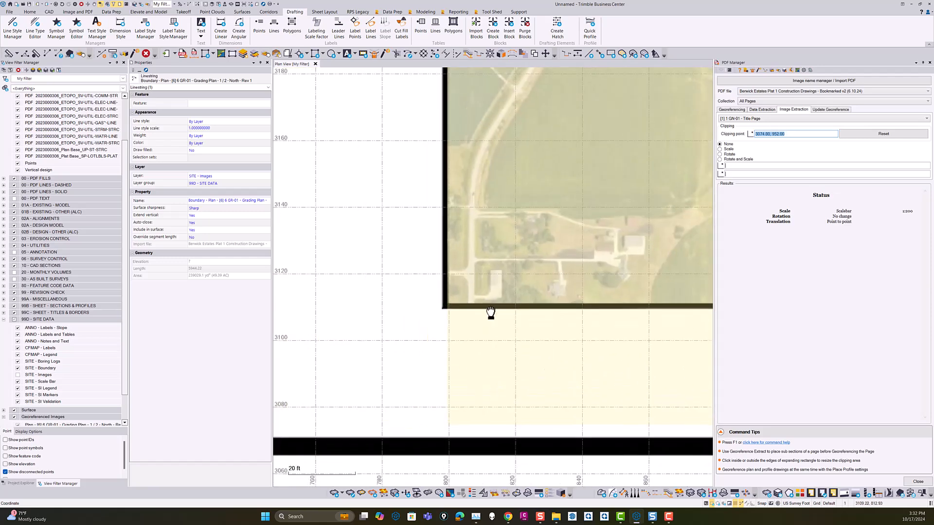
left_click(442, 305)
scroll(455, 316, "down", 1)
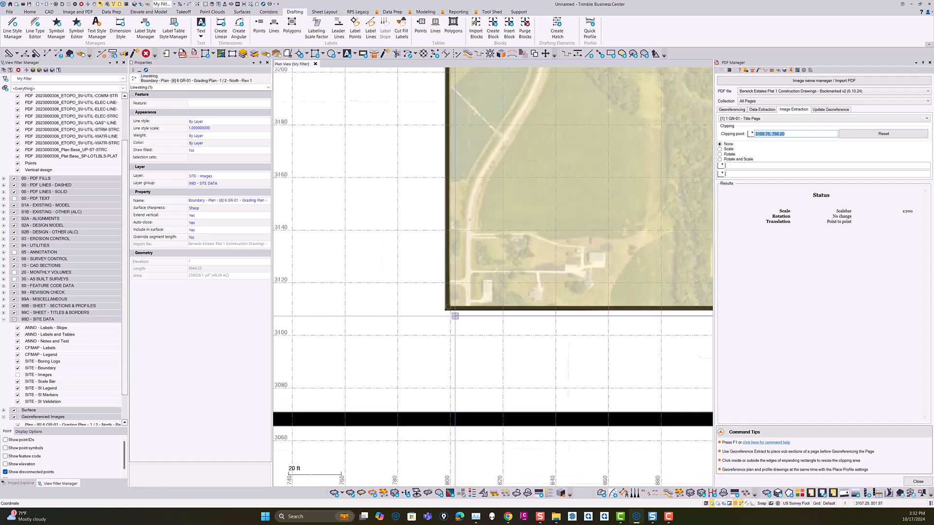
scroll(455, 316, "down", 1)
left_click(588, 347)
scroll(578, 301, "down", 1)
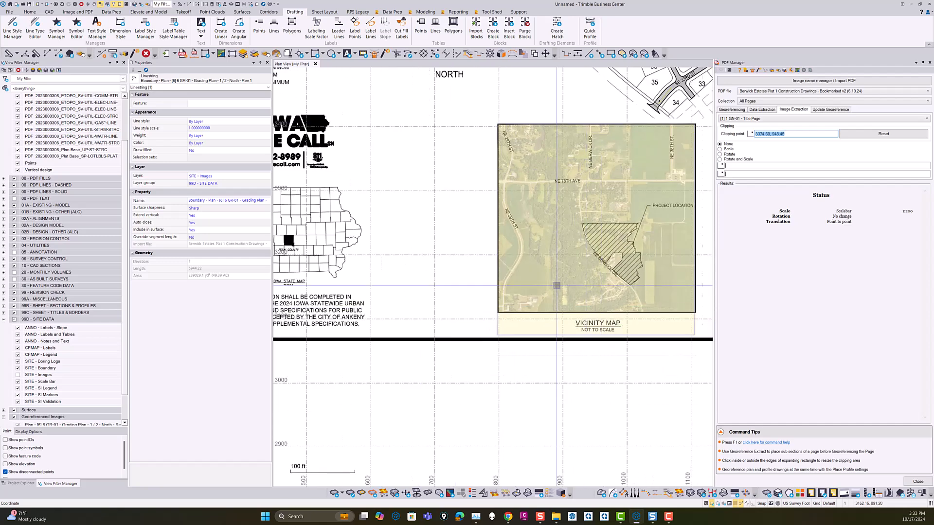
- Place the clipped vicinity map with the Scale option in the empty area east of the grading plans, starting at about 5281, 3992
middle_click_drag(635, 253, 538, 224)
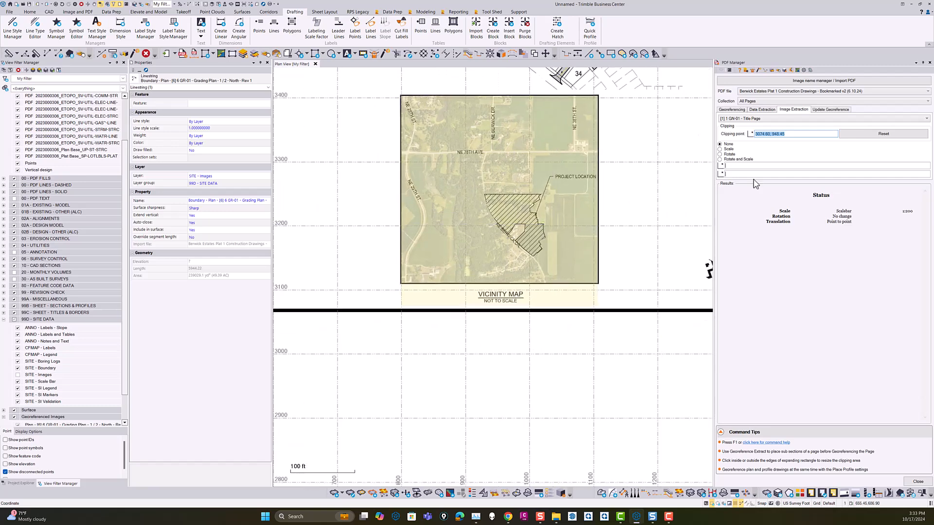
scroll(528, 228, "down", 5)
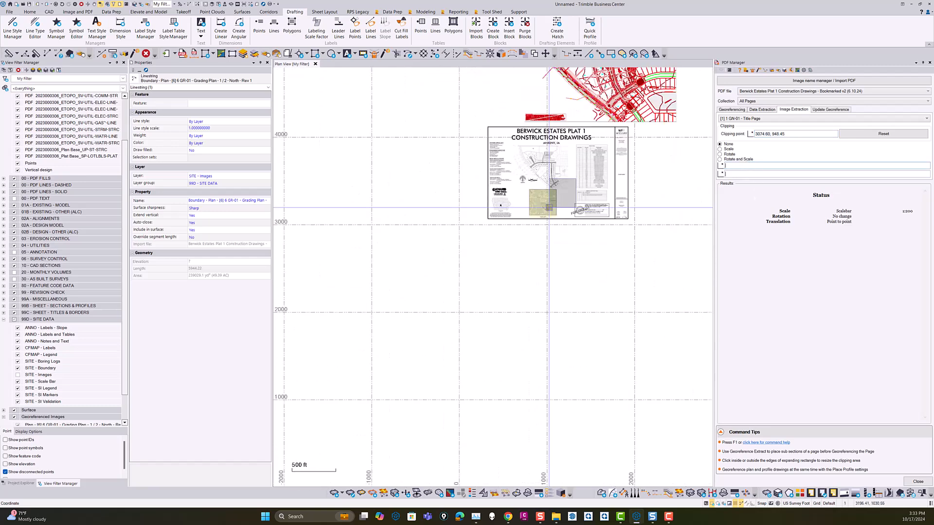
middle_click_drag(528, 228, 377, 330)
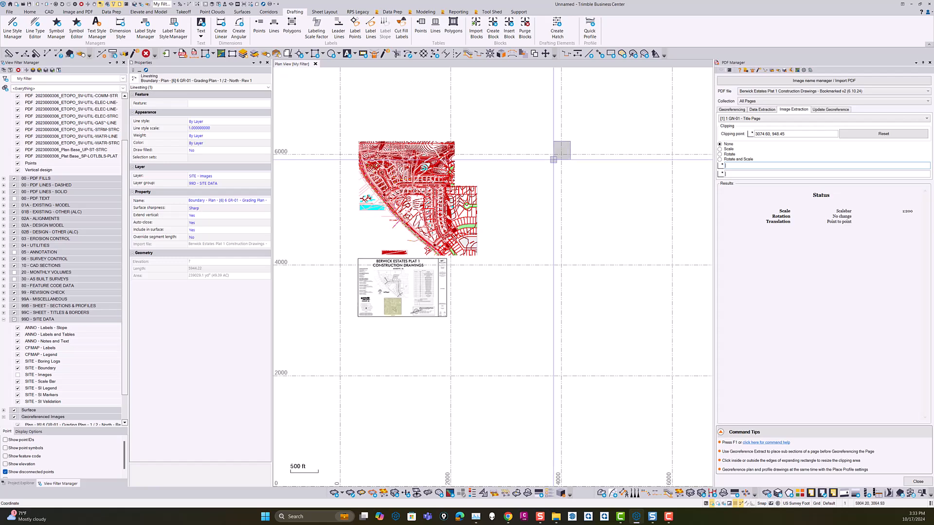
left_click(728, 149)
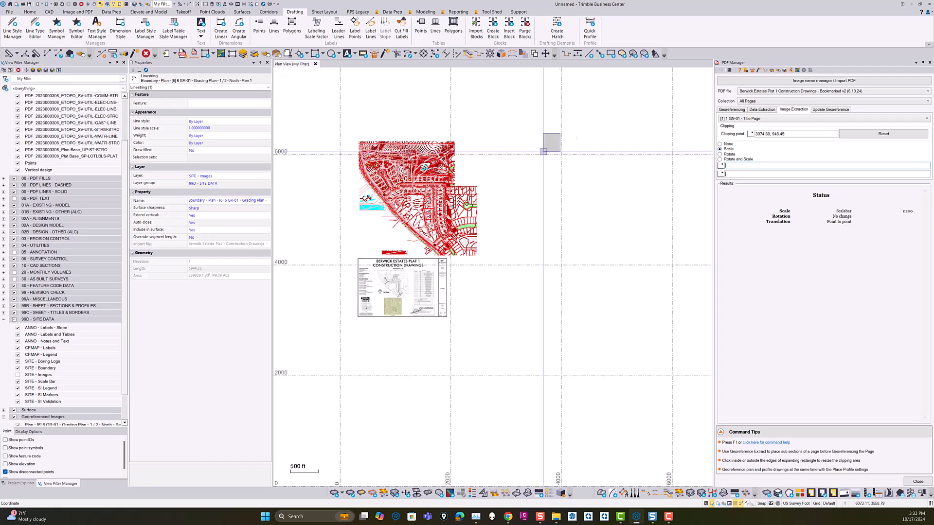
left_click(560, 194)
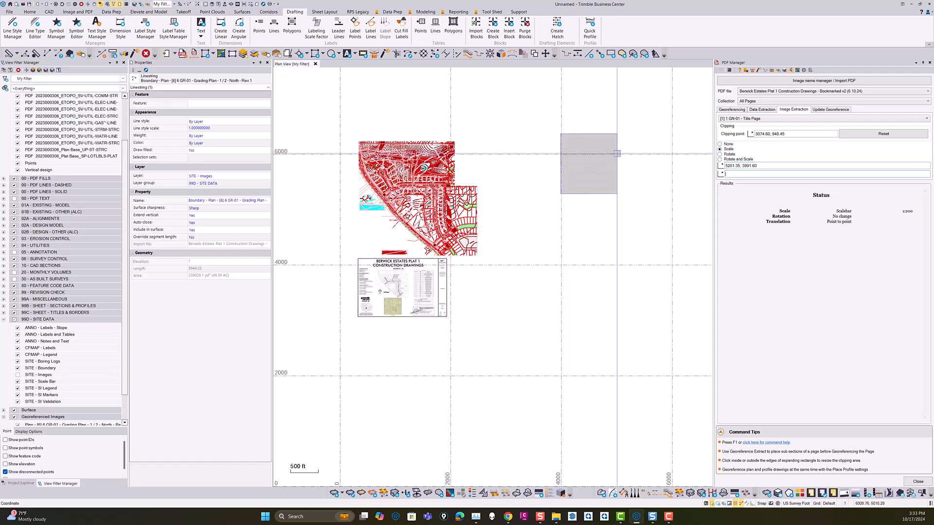
left_click(561, 128)
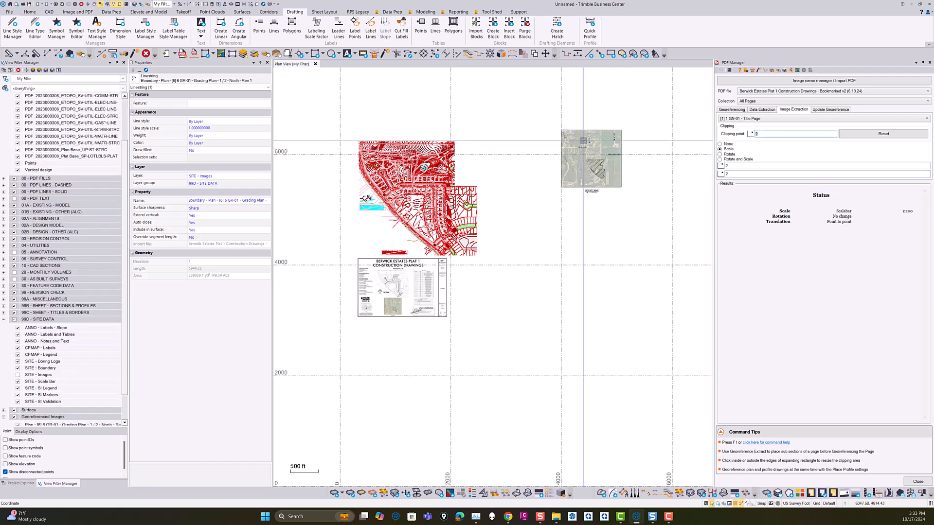
- Load page [34] 34 DT-02 - Typical Paving Sections - 1 / 2 for image extraction
left_click(764, 118)
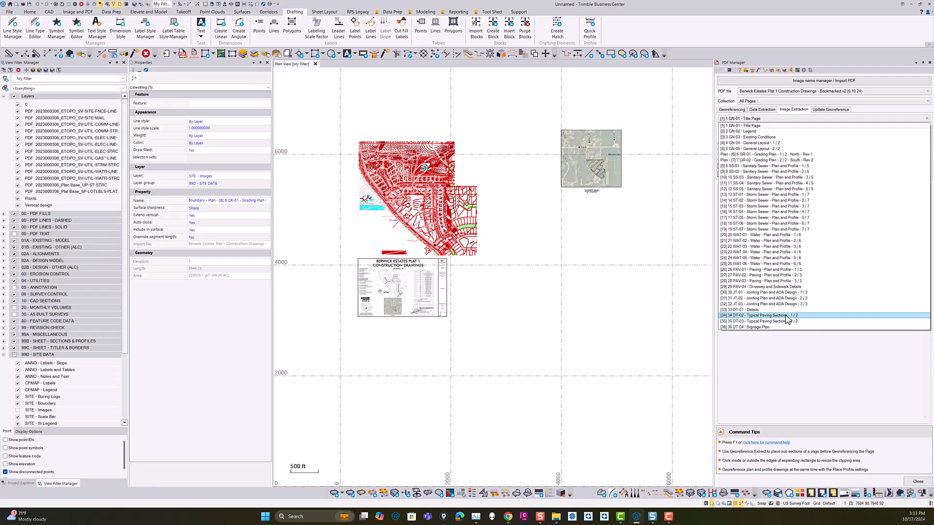
left_click(786, 316)
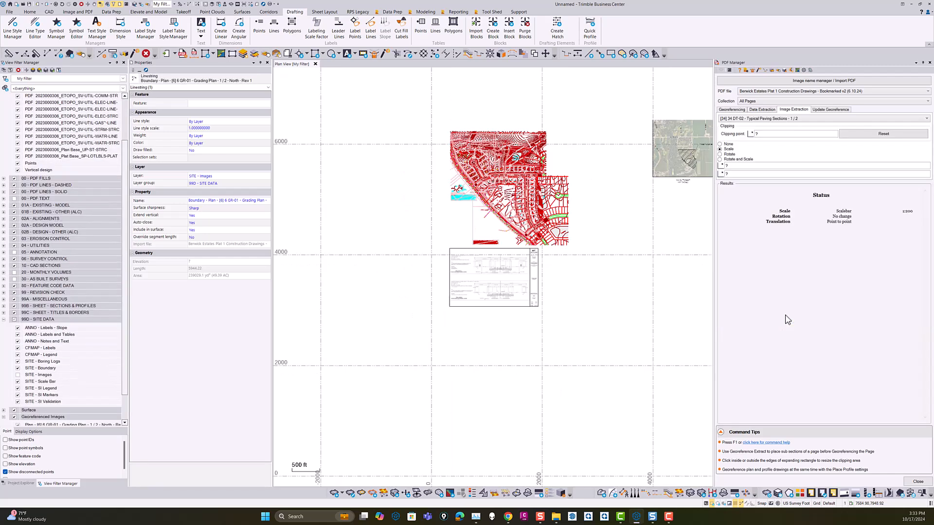
left_click(772, 134)
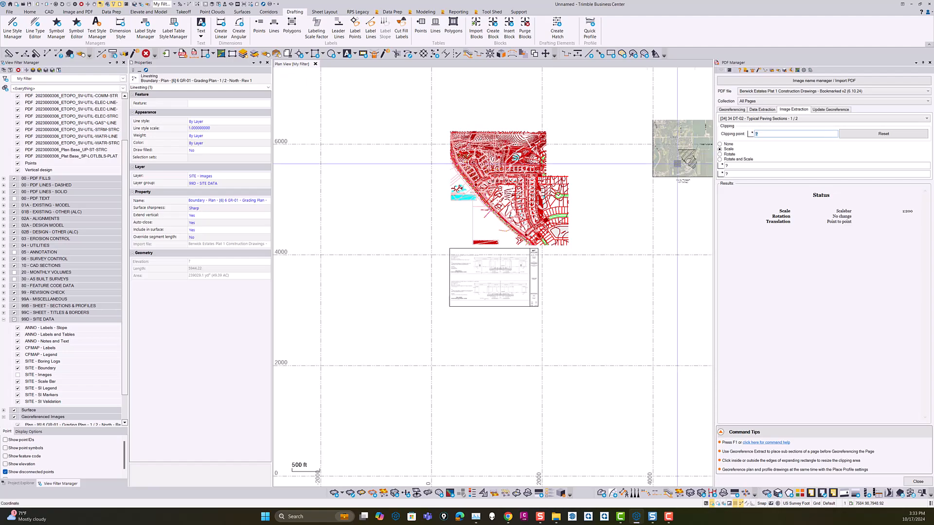
- Clip the 27' back to back PCC pavement section to its border and place it below the vicinity map with the None option
scroll(452, 258, "up", 2)
scroll(448, 251, "up", 5)
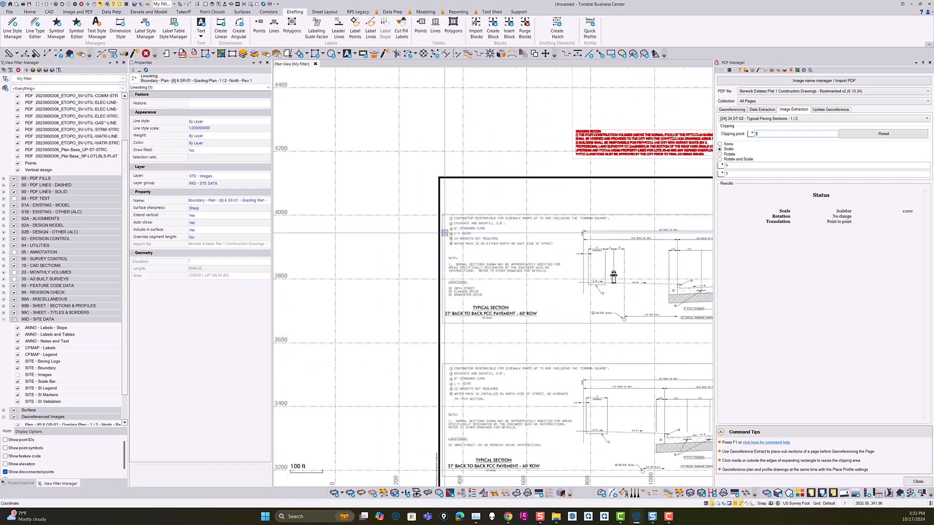
left_click(438, 219)
scroll(438, 219, "down", 4)
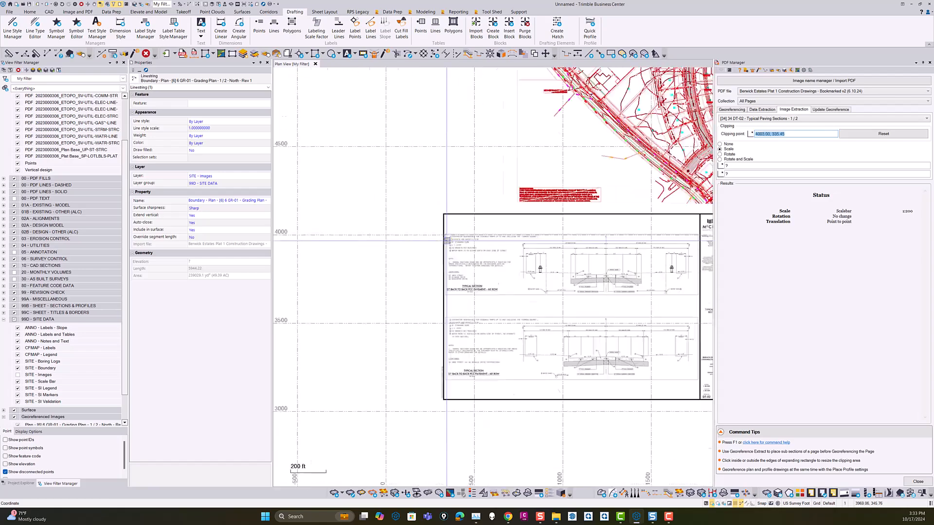
scroll(650, 277, "up", 5)
left_click(649, 278)
left_click(735, 165)
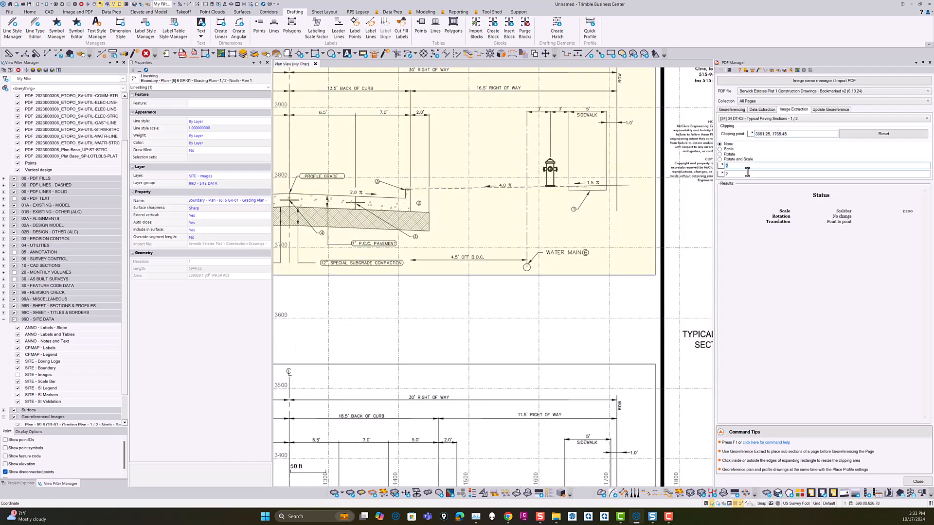
scroll(456, 285, "down", 9)
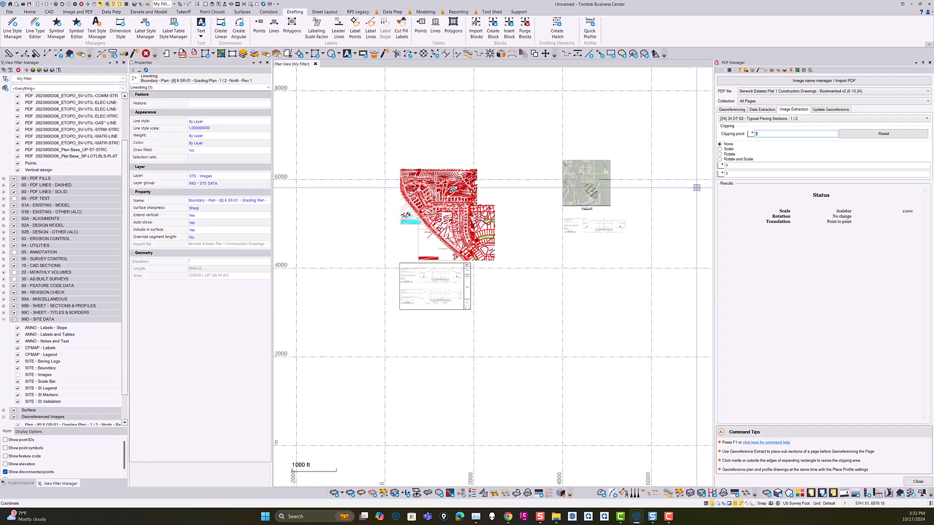
- Clip the page's lower 37' back to back PCC pavement section and place it directly below the 27' section image
scroll(406, 265, "up", 8)
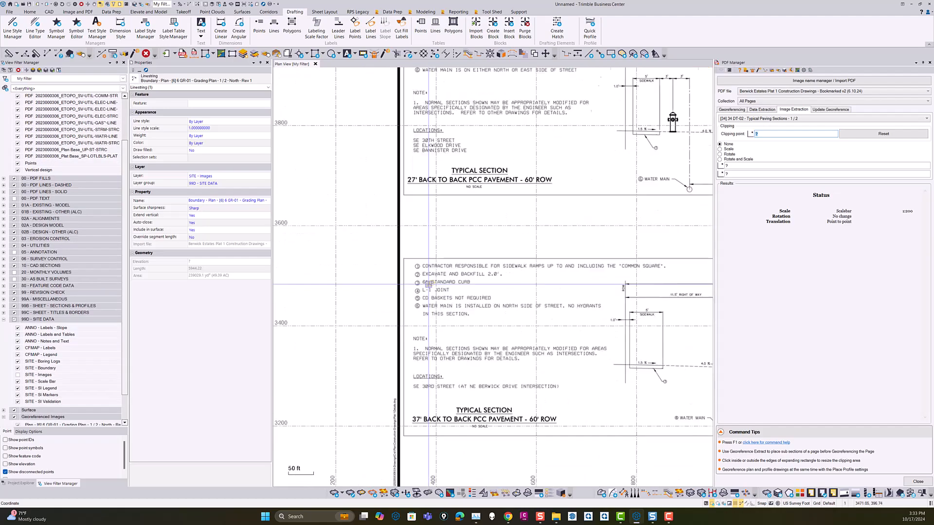
left_click(398, 252)
scroll(439, 280, "down", 5)
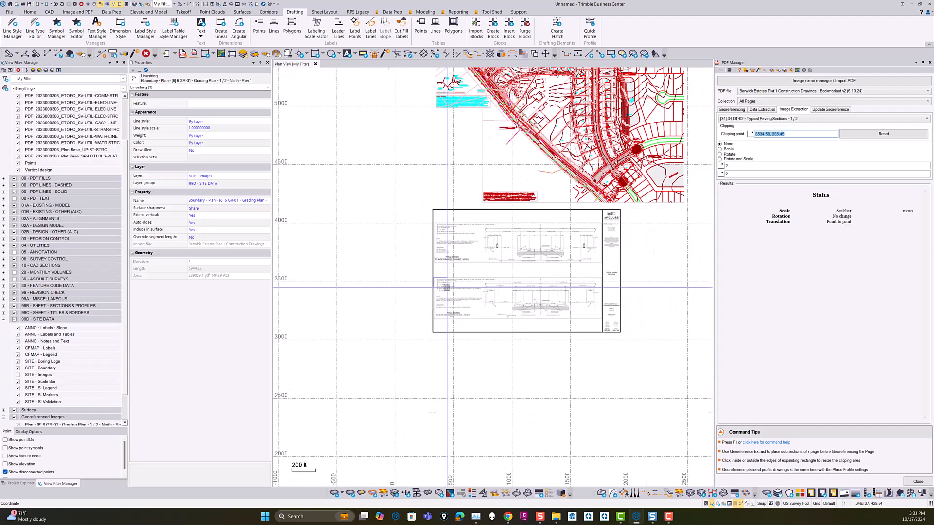
scroll(632, 311, "up", 5)
left_click(583, 314)
left_click(807, 166)
scroll(590, 225, "down", 6)
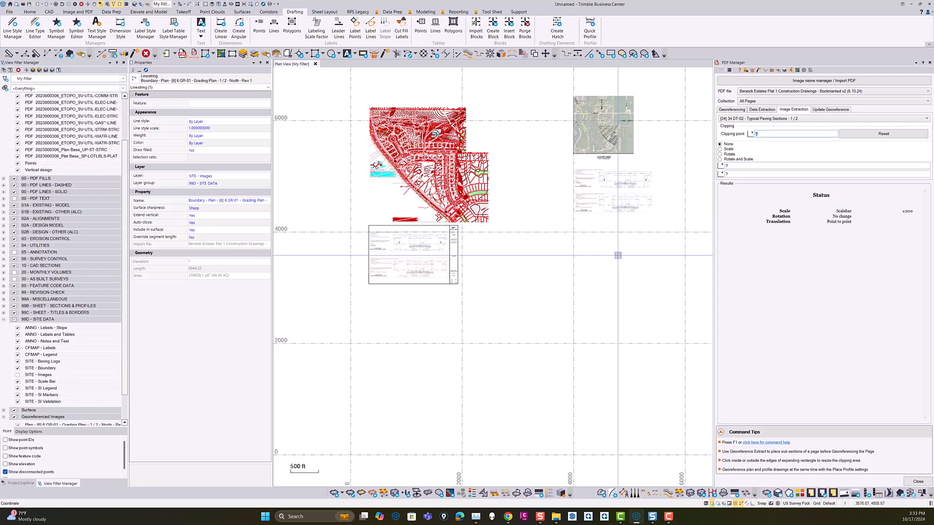
- Load page [35] 35 DT-03 - Typical Paving Sections - 2 / 2 and clip it to the border of the 31' back to back PCC pavement section
left_click(774, 121)
left_click(776, 321)
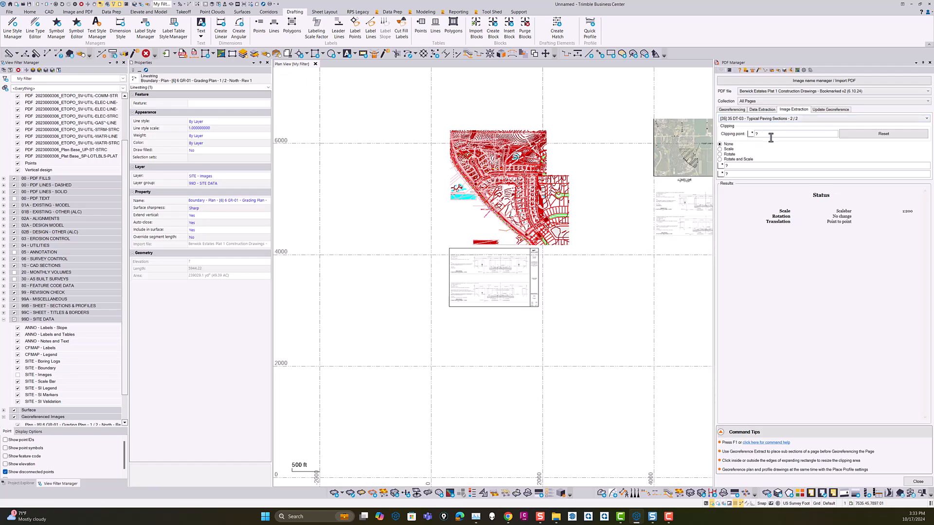
scroll(453, 253, "up", 8)
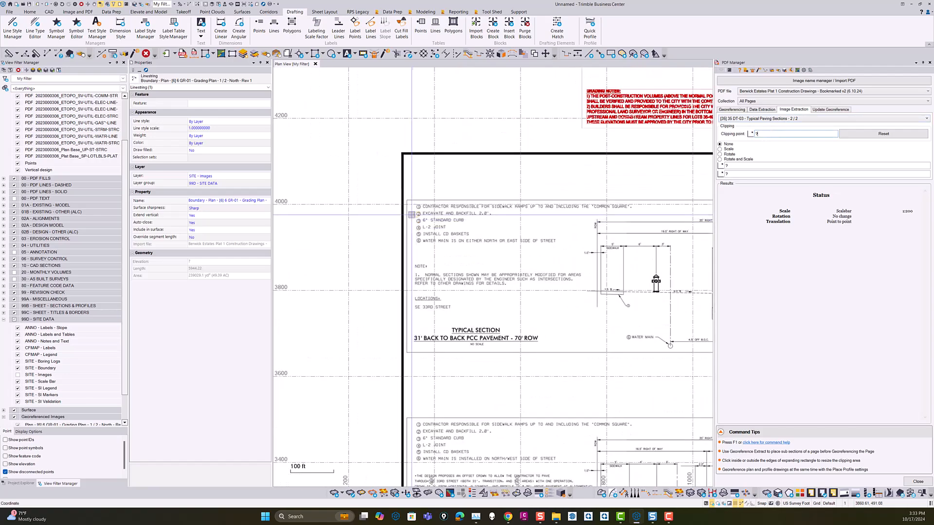
left_click(407, 200)
scroll(412, 216, "down", 5)
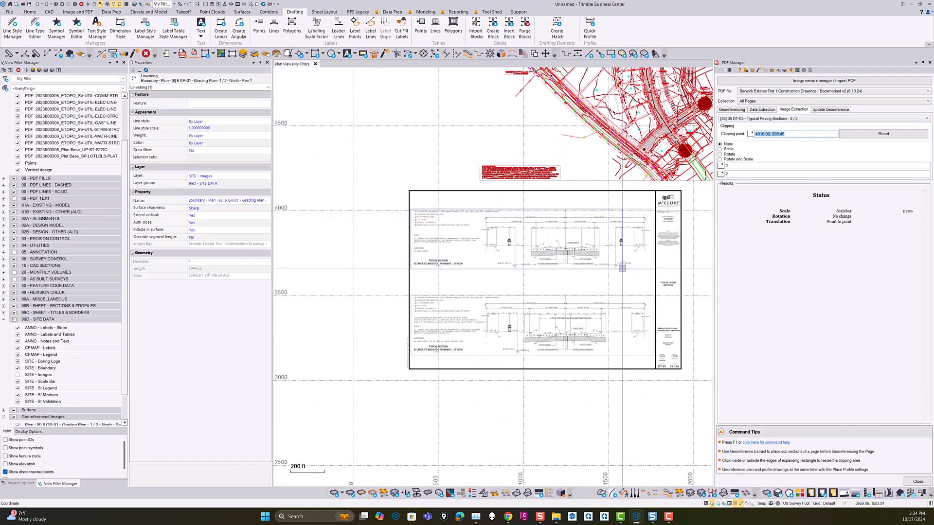
scroll(666, 270, "up", 3)
scroll(649, 270, "up", 4)
left_click(627, 265)
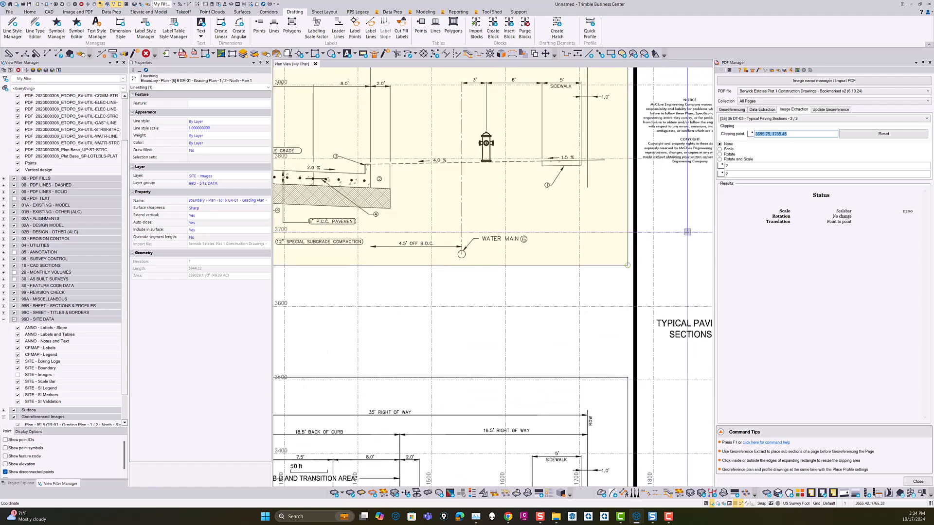
- Place the clipped 31' pavement section with the None option below the two other section images
left_click(750, 170)
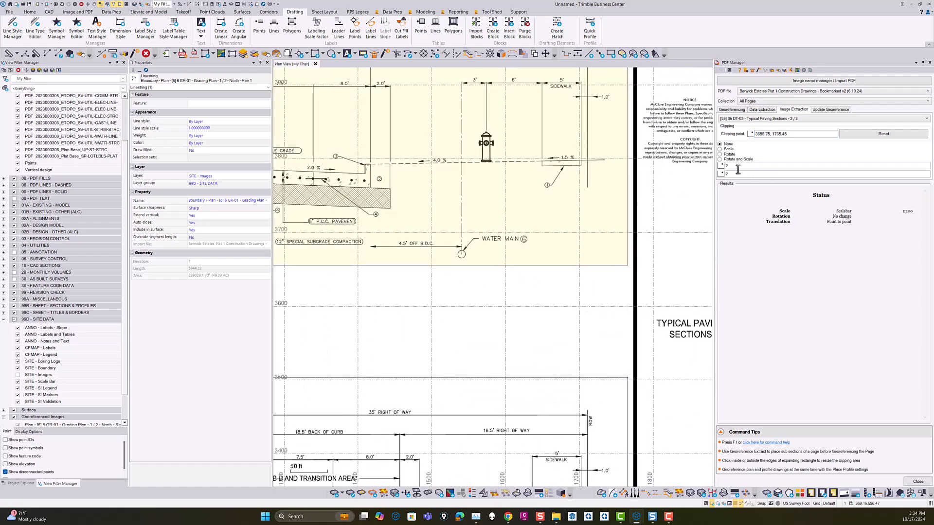
scroll(538, 265, "down", 8)
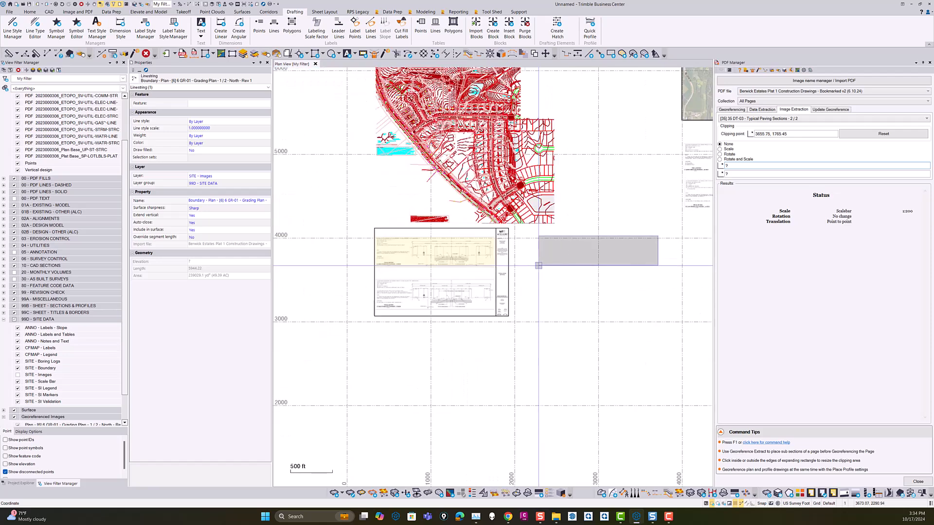
middle_click_drag(538, 265, 427, 311)
left_click(572, 293)
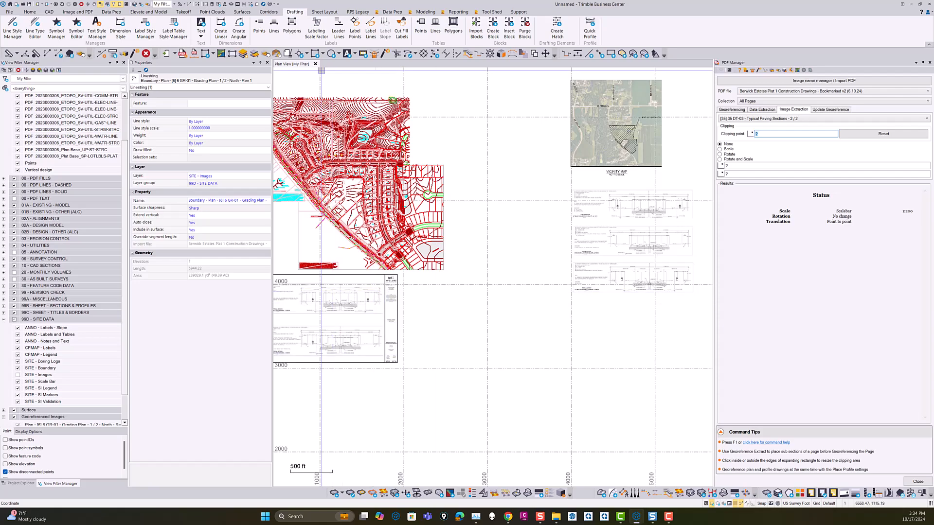
- Examine the placed images beside the grading plans and switch from image extraction to georeferencing
scroll(501, 211, "down", 2)
middle_click_drag(423, 219, 510, 213)
scroll(506, 224, "up", 5)
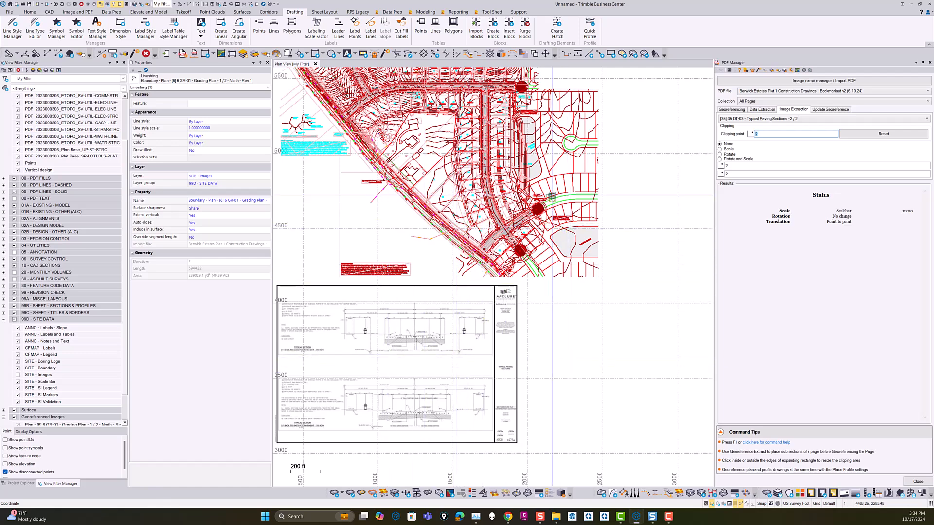
left_click(740, 109)
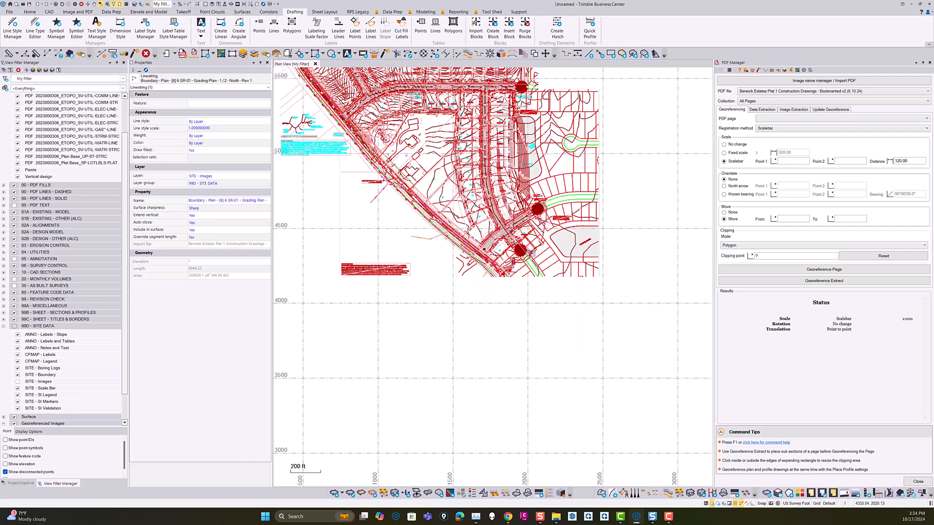
middle_click_drag(453, 172, 454, 240)
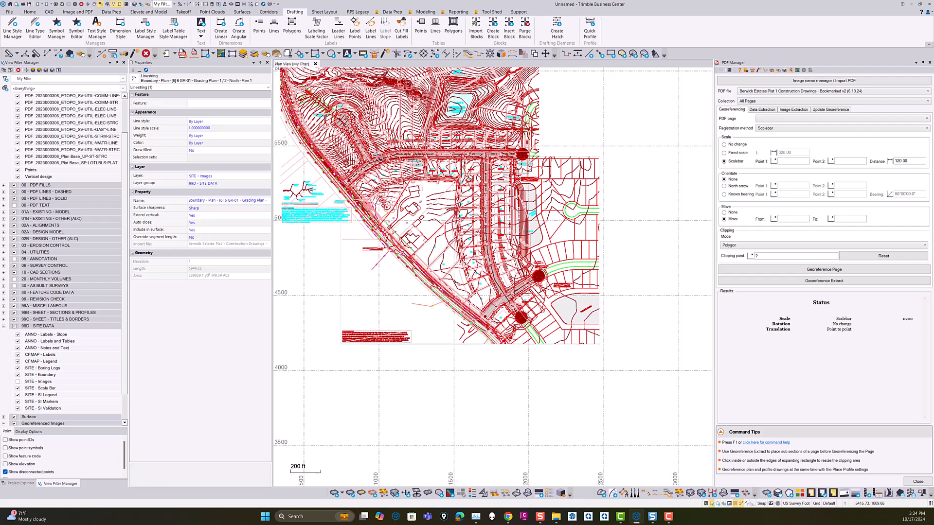
scroll(557, 265, "down", 2)
scroll(482, 277, "down", 2)
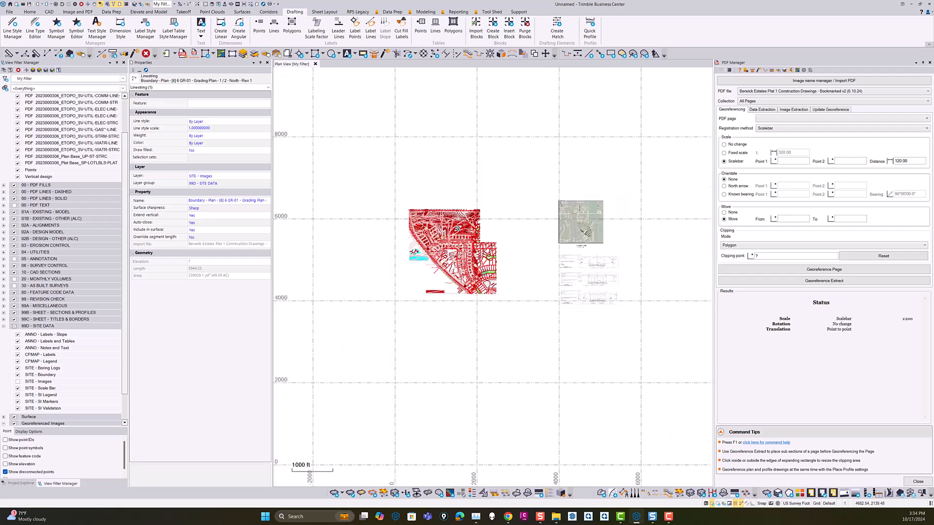
middle_click_drag(549, 282, 521, 256)
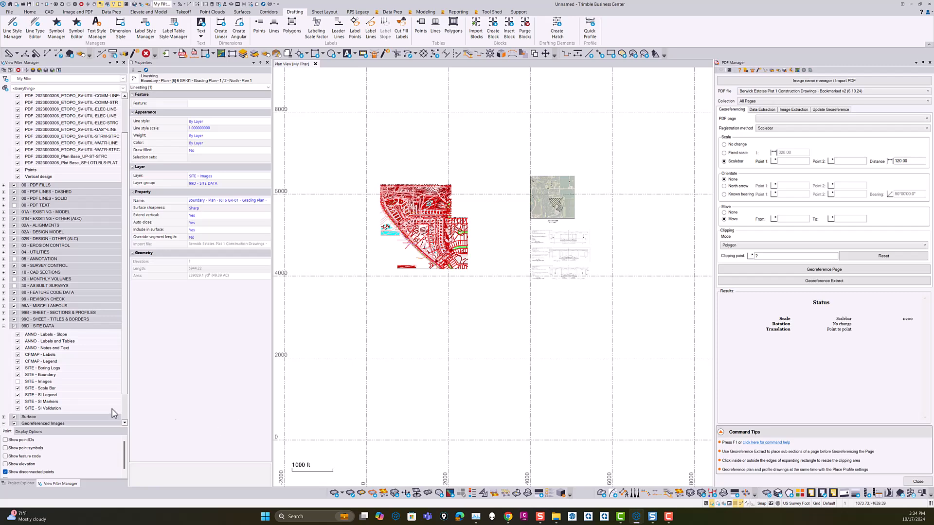
- Show the SITE - Images layer, then select both grading plan images and all drawing objects for a georeference update
left_click(17, 382)
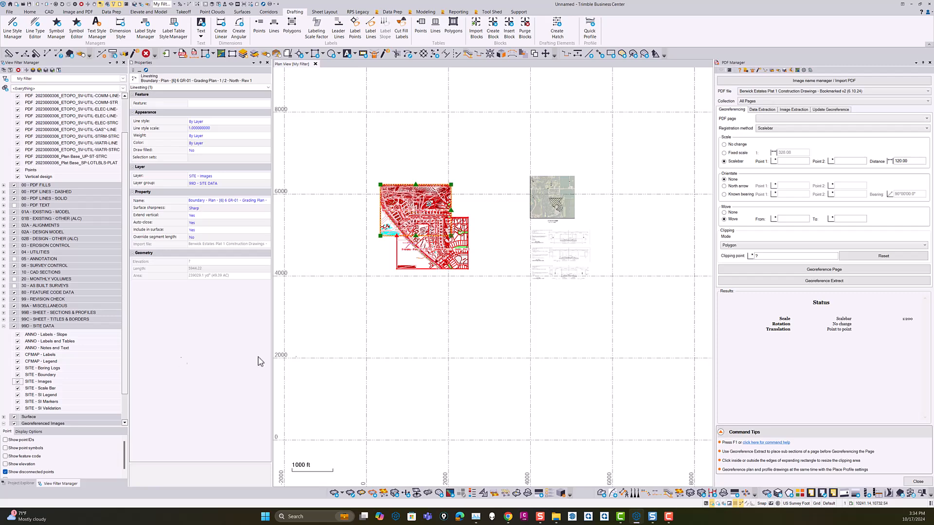
scroll(355, 343, "down", 5)
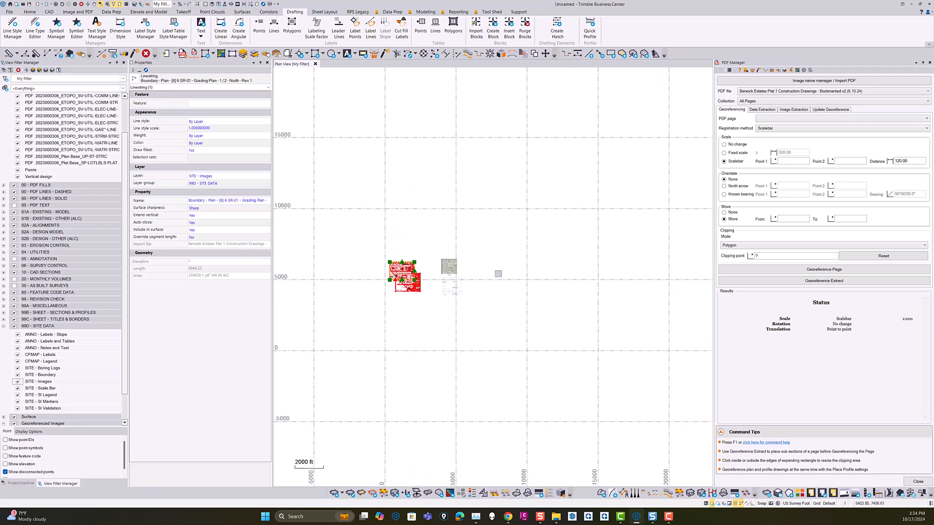
left_click(840, 109)
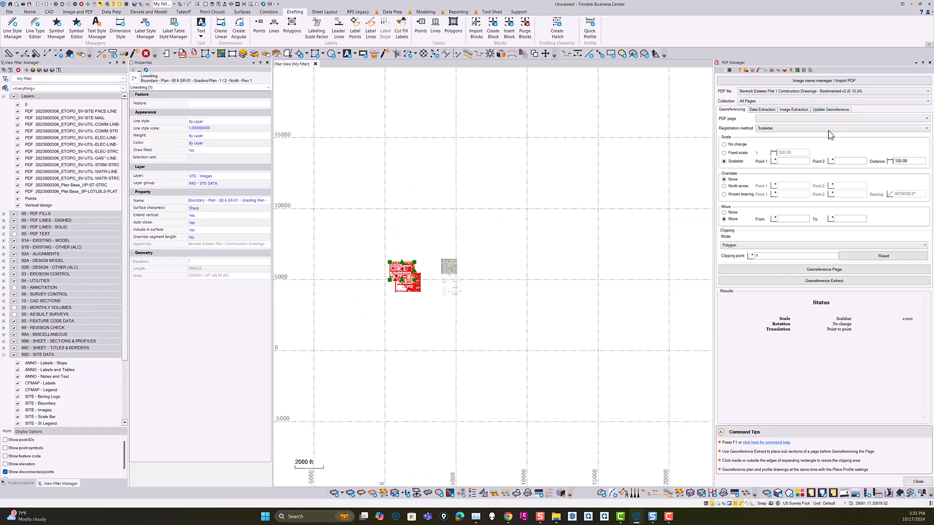
left_click(728, 125)
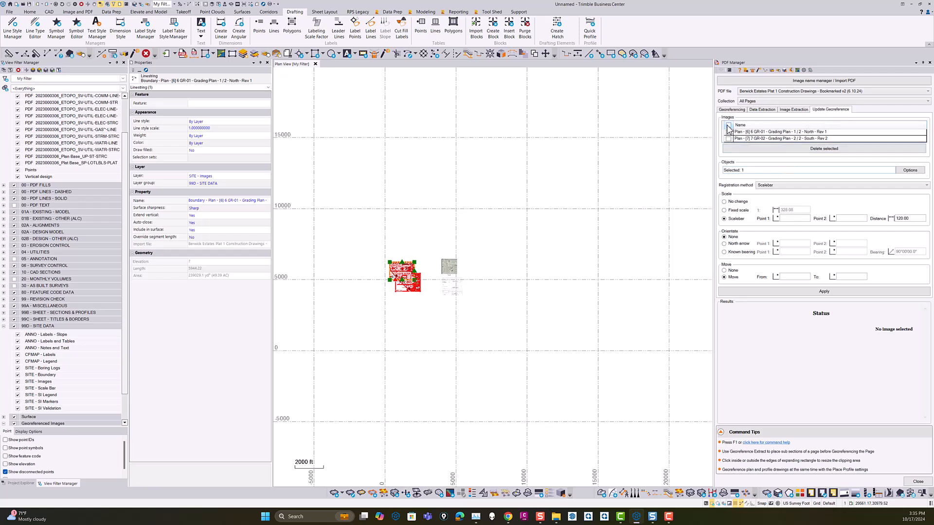
left_click(754, 170)
left_click_drag(344, 220, 505, 349)
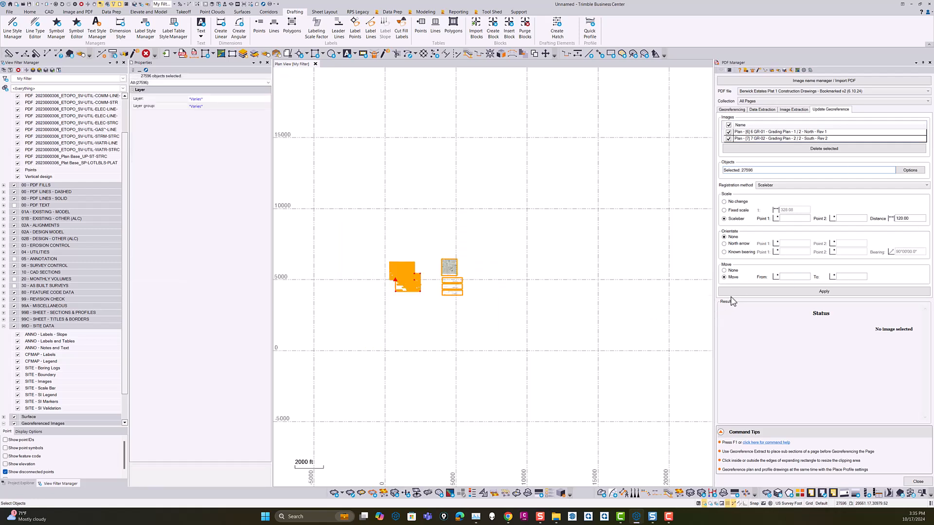
- Move the selected images and objects from 5000, 2000 to 695364.234, 487443.215 and apply the georeference update
left_click(791, 276)
type("5000,5000")
left_click(848, 276)
type("695364.234,487443.2")
type("15")
left_click(819, 291)
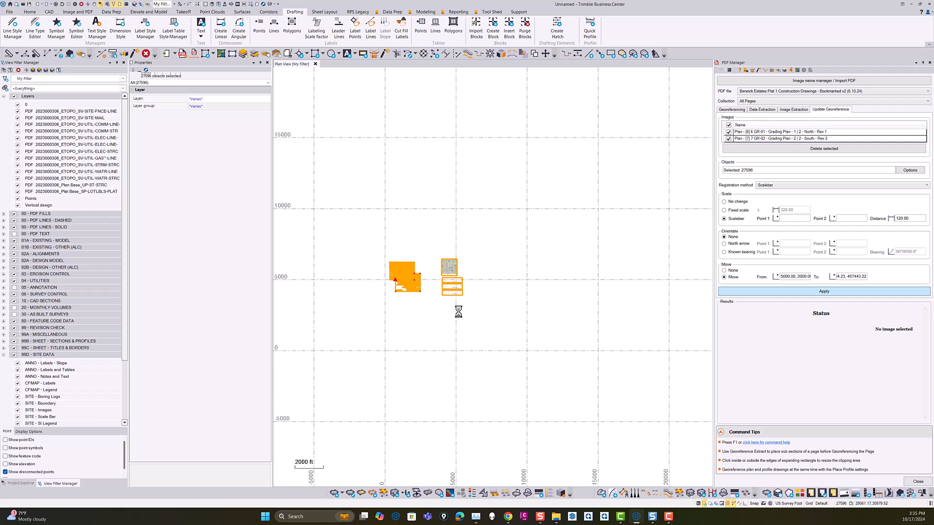
- Locate and examine the moved grading plans and section images at their new coordinates, and clear the selection
middle_click_drag(582, 176, 497, 351)
scroll(548, 253, "up", 4)
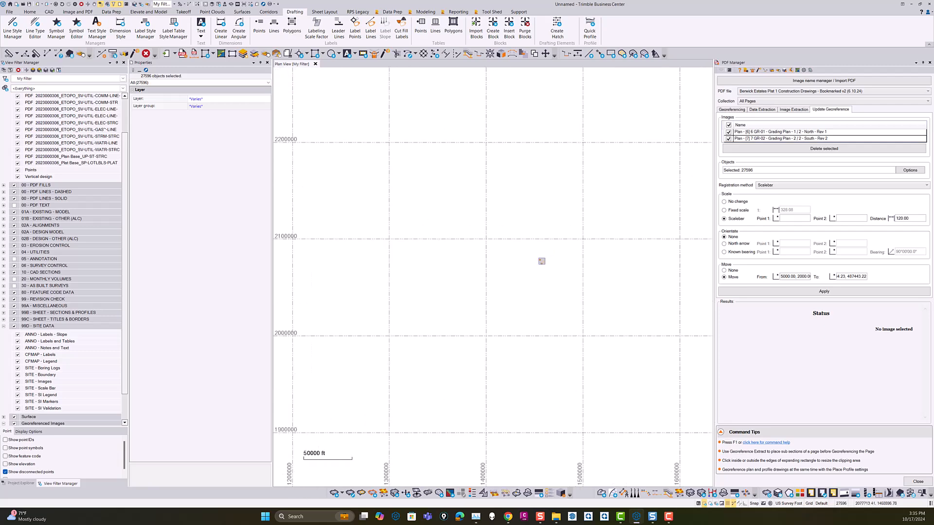
scroll(547, 258, "down", 4)
scroll(502, 313, "down", 5)
middle_click_drag(454, 374, 574, 254)
scroll(535, 319, "up", 9)
scroll(525, 309, "up", 12)
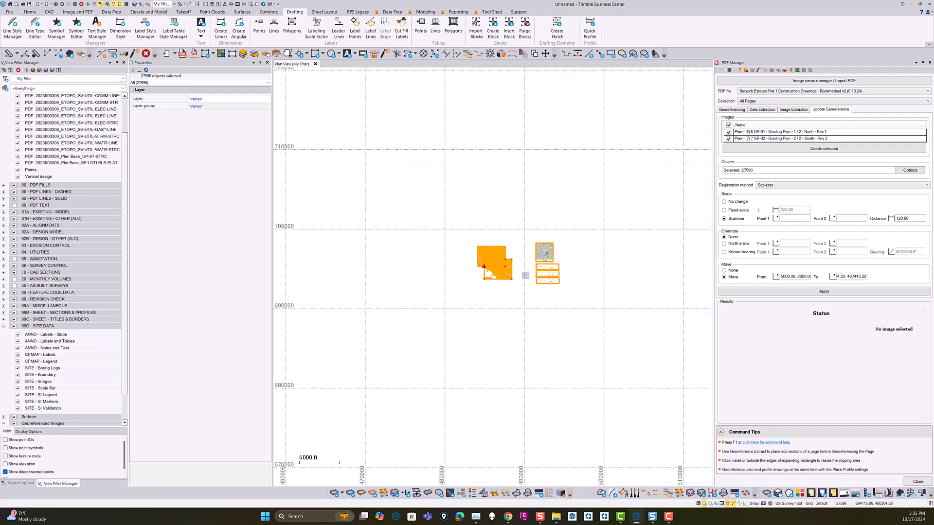
scroll(525, 276, "up", 6)
scroll(525, 275, "down", 1)
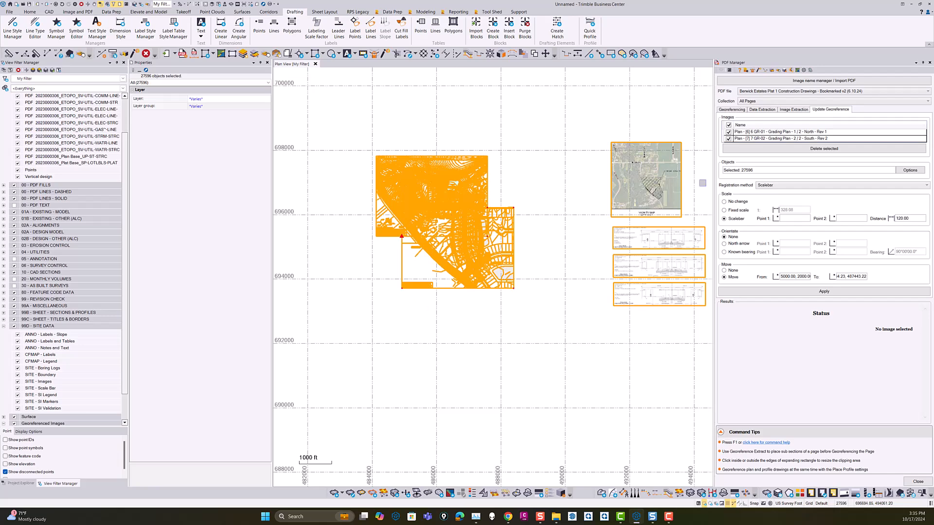
scroll(470, 275, "down", 4)
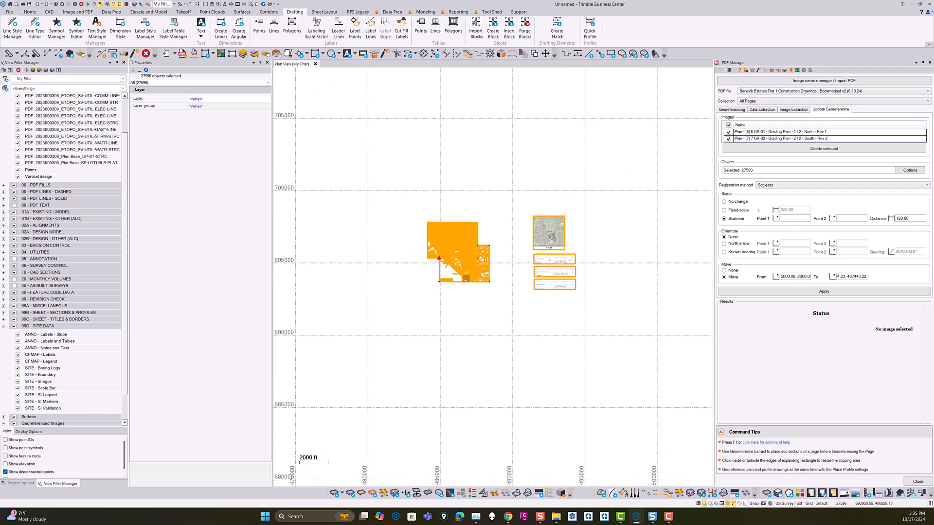
left_click(478, 299)
scroll(478, 299, "up", 3)
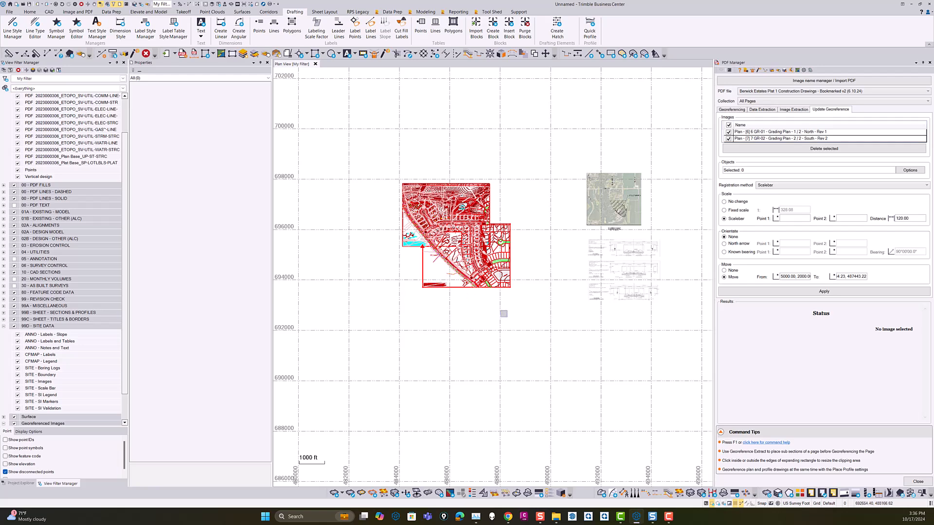
scroll(503, 313, "down", 1)
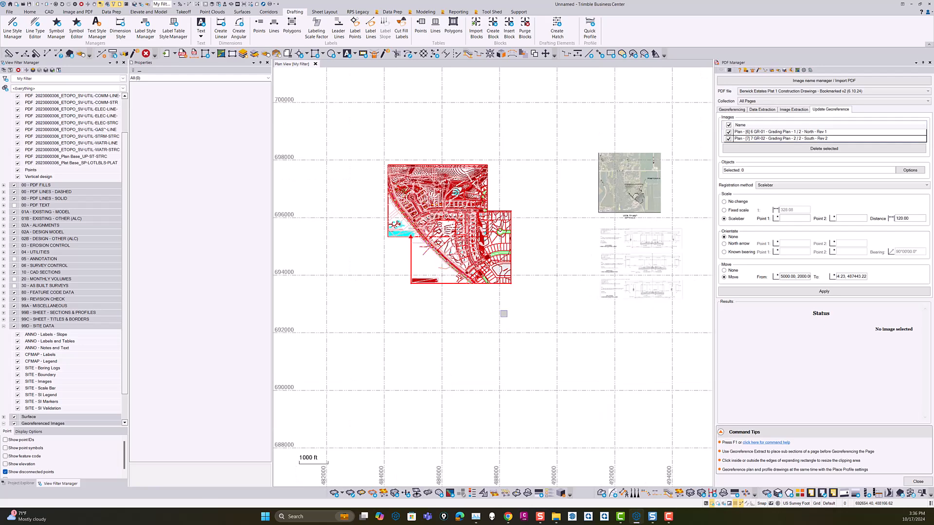
scroll(432, 314, "down", 1)
middle_click_drag(441, 278, 432, 268)
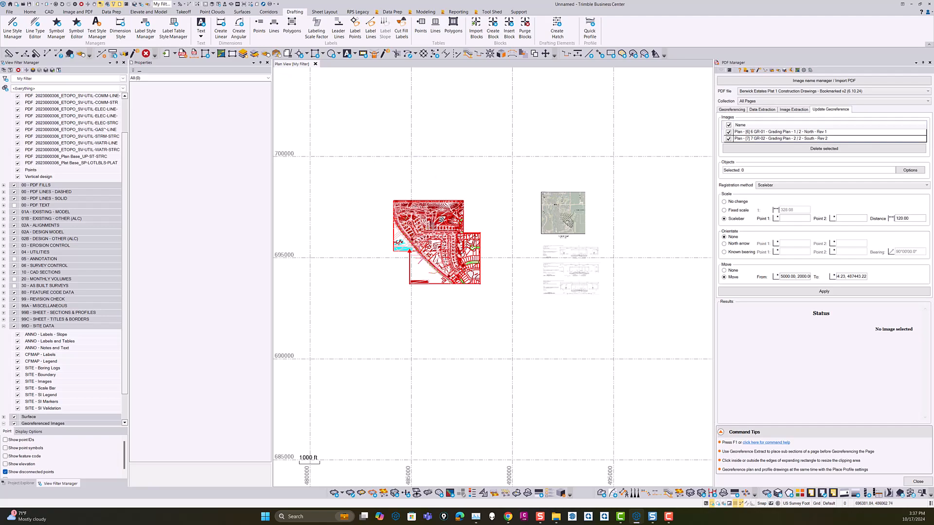
scroll(438, 249, "up", 2)
scroll(440, 252, "up", 3)
scroll(440, 251, "down", 2)
middle_click_drag(453, 263, 460, 277)
scroll(451, 254, "down", 2)
scroll(451, 254, "down", 2)
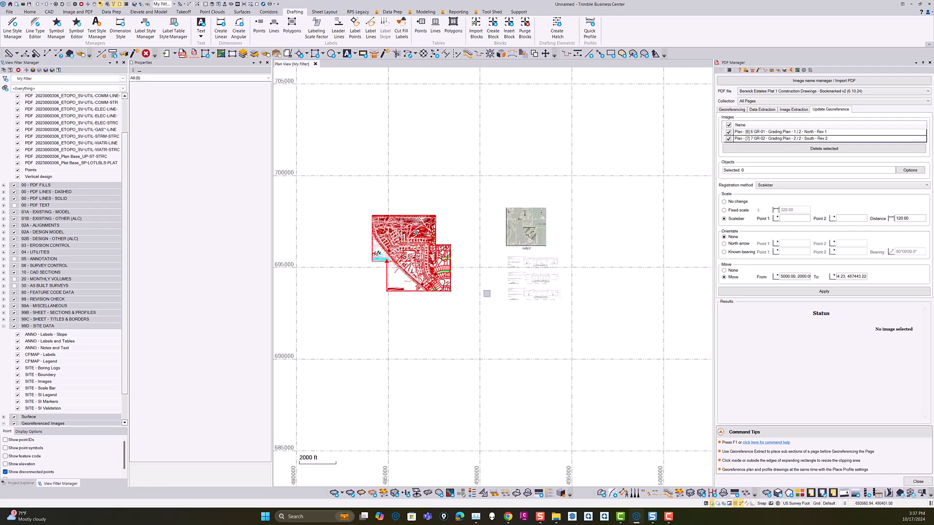